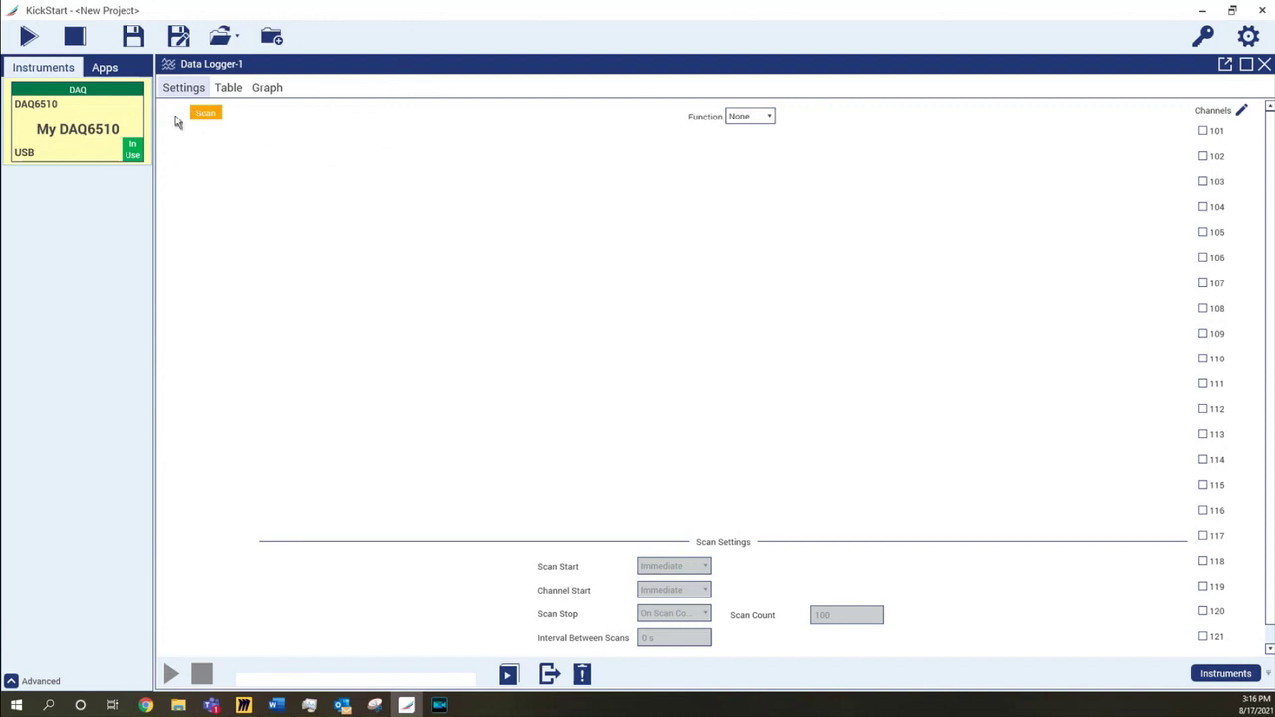
Select channels 101, 103, 108, 109 and 110 as one group for the scan
left_click(227, 89)
left_click(1203, 132)
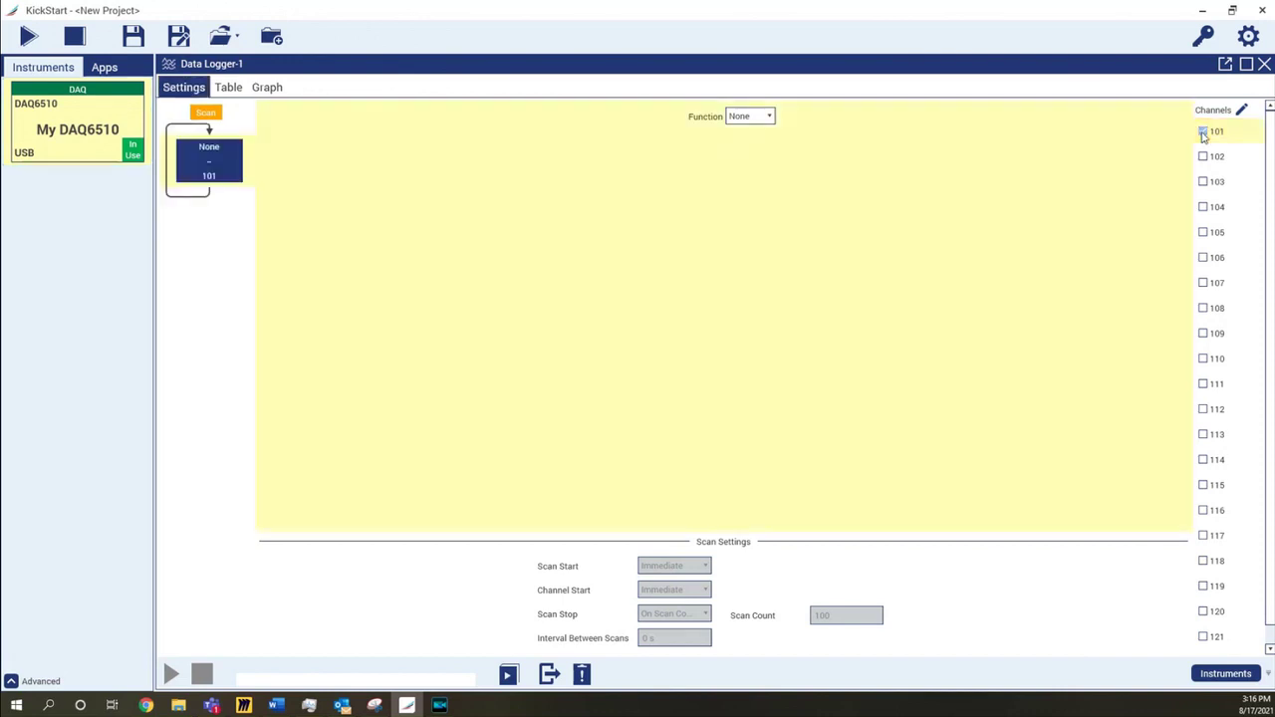
left_click(1203, 181)
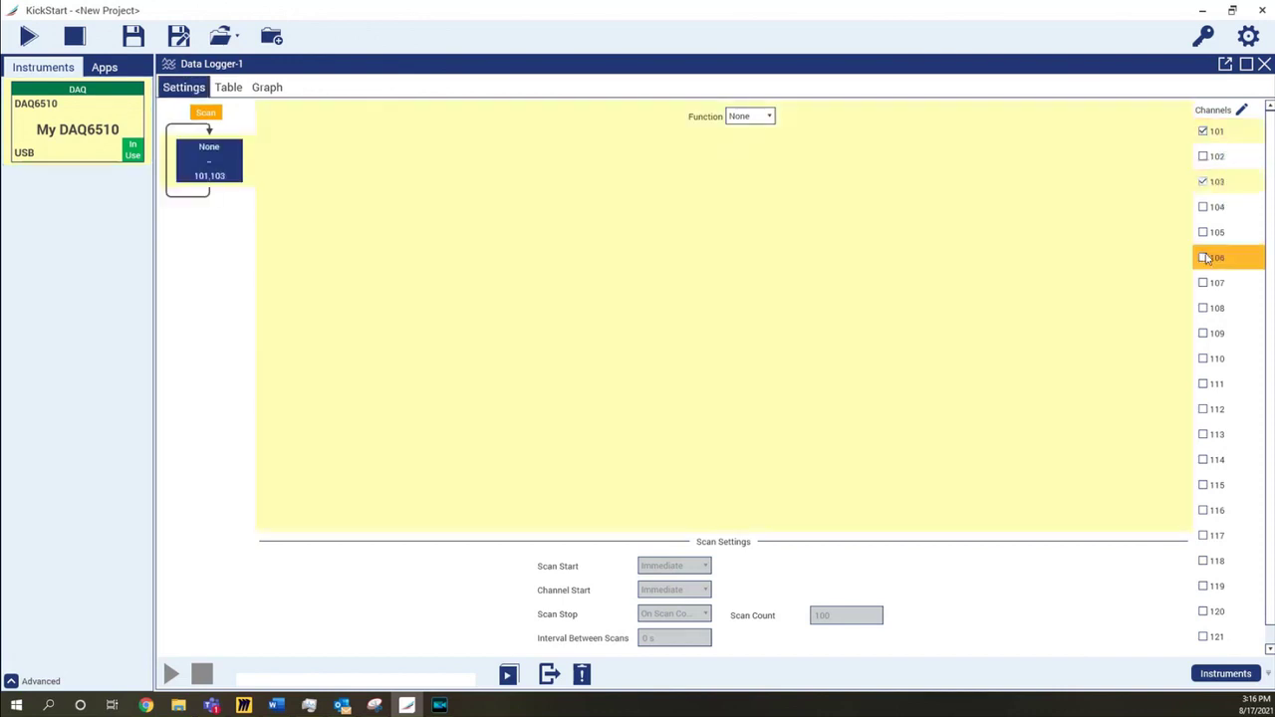
left_click(1204, 308)
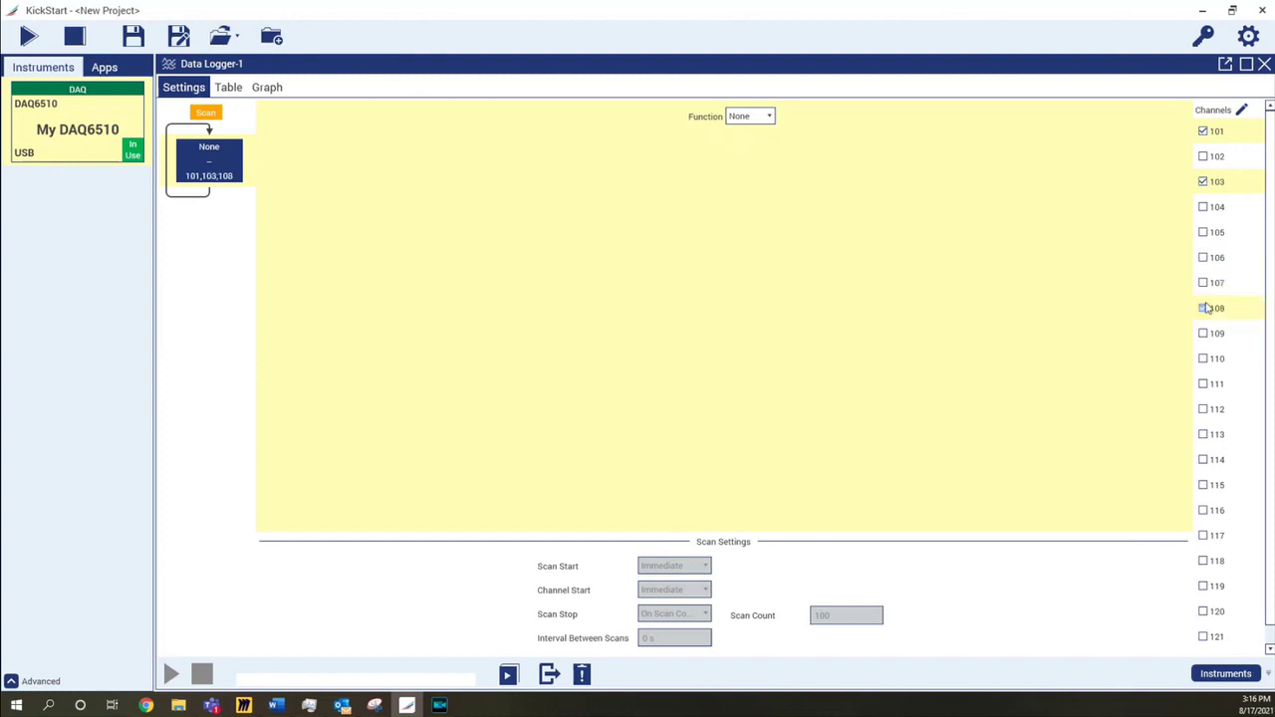
left_click(1205, 332, "shift")
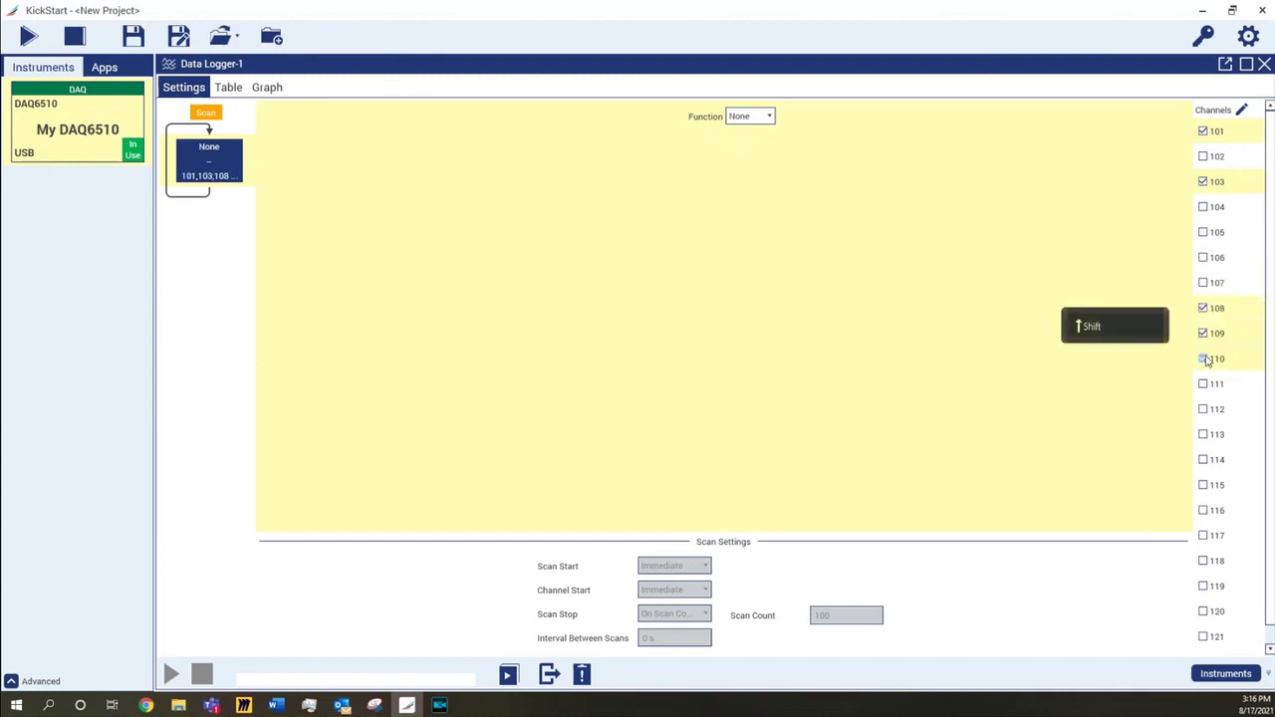
left_click(1204, 358)
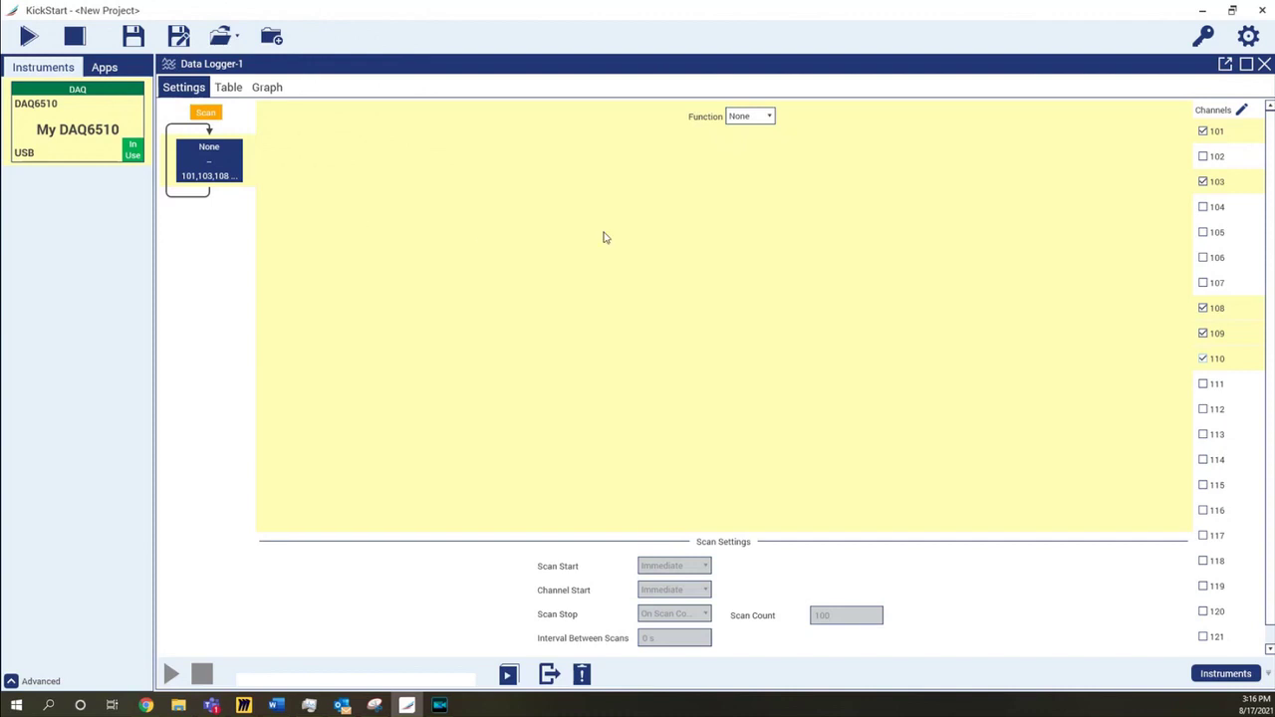
Set the selected channels' measurement function to DC Voltage and check the range setting, using Auto
left_click(772, 117)
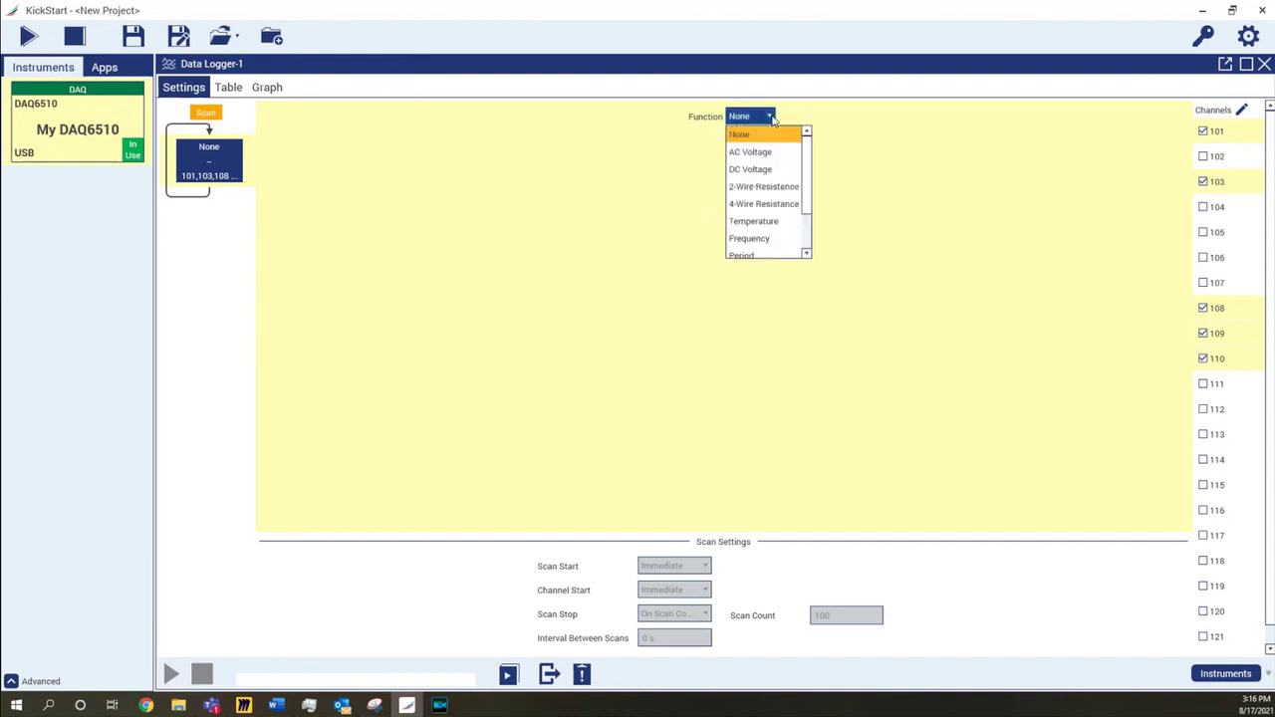
left_click(765, 174)
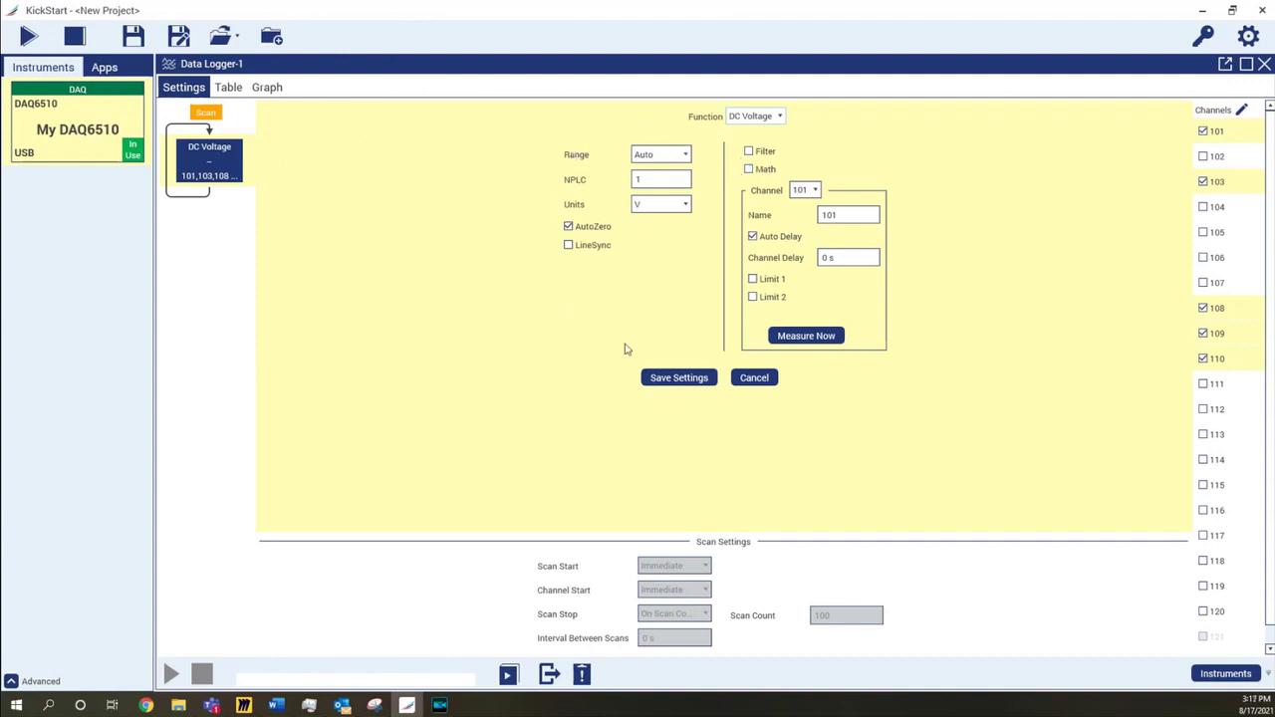
left_click(674, 155)
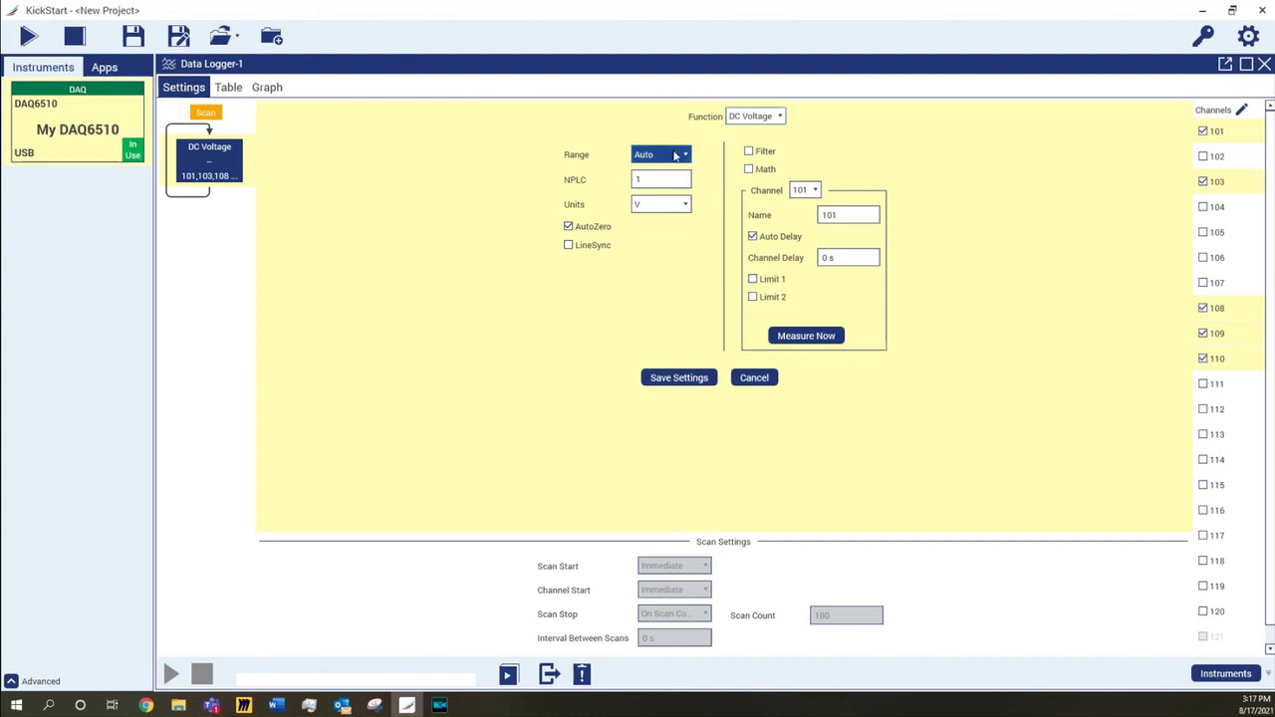
left_click(676, 154)
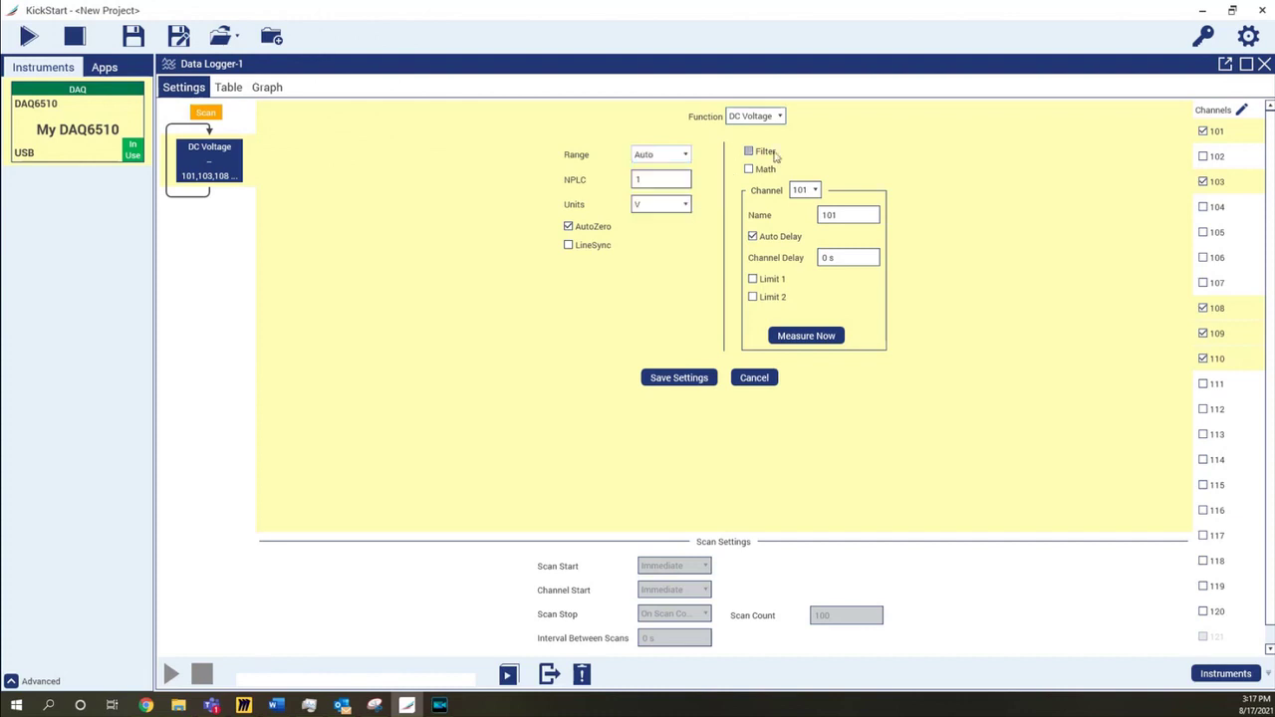
Name channel 101 "pin5" and take a single test measurement on it
double_click(843, 217)
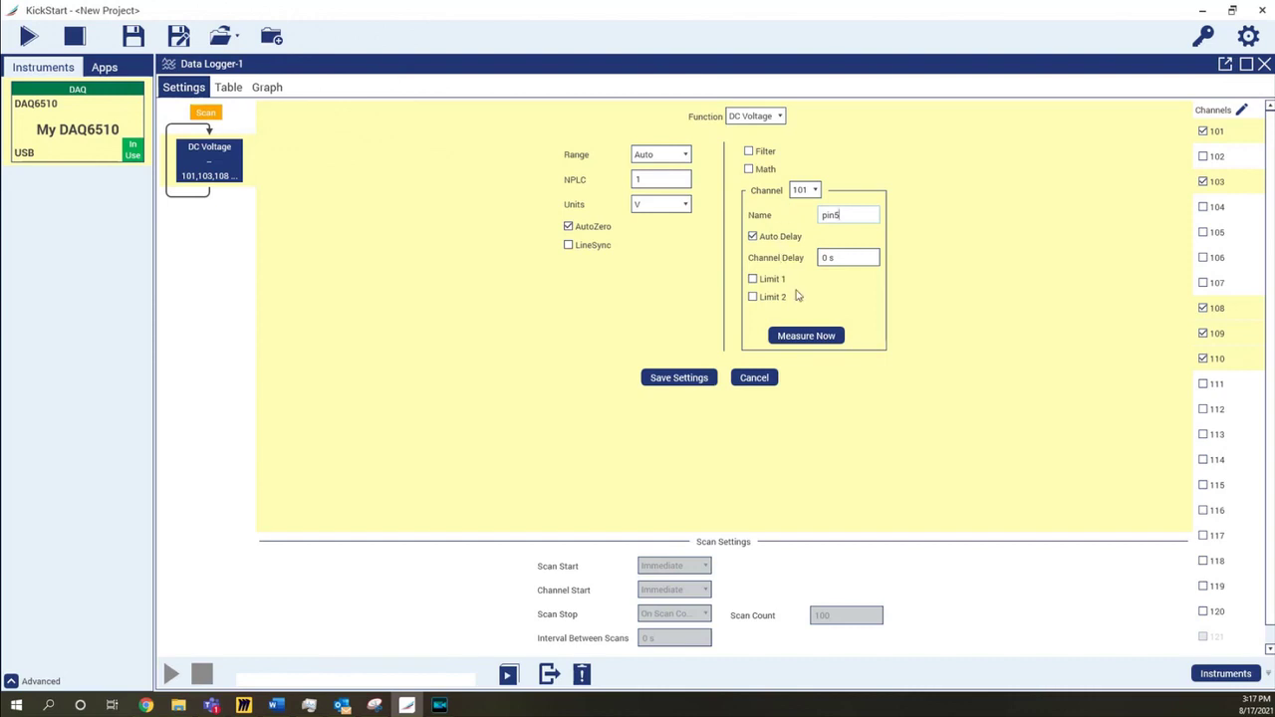
left_click(807, 335)
left_click(815, 190)
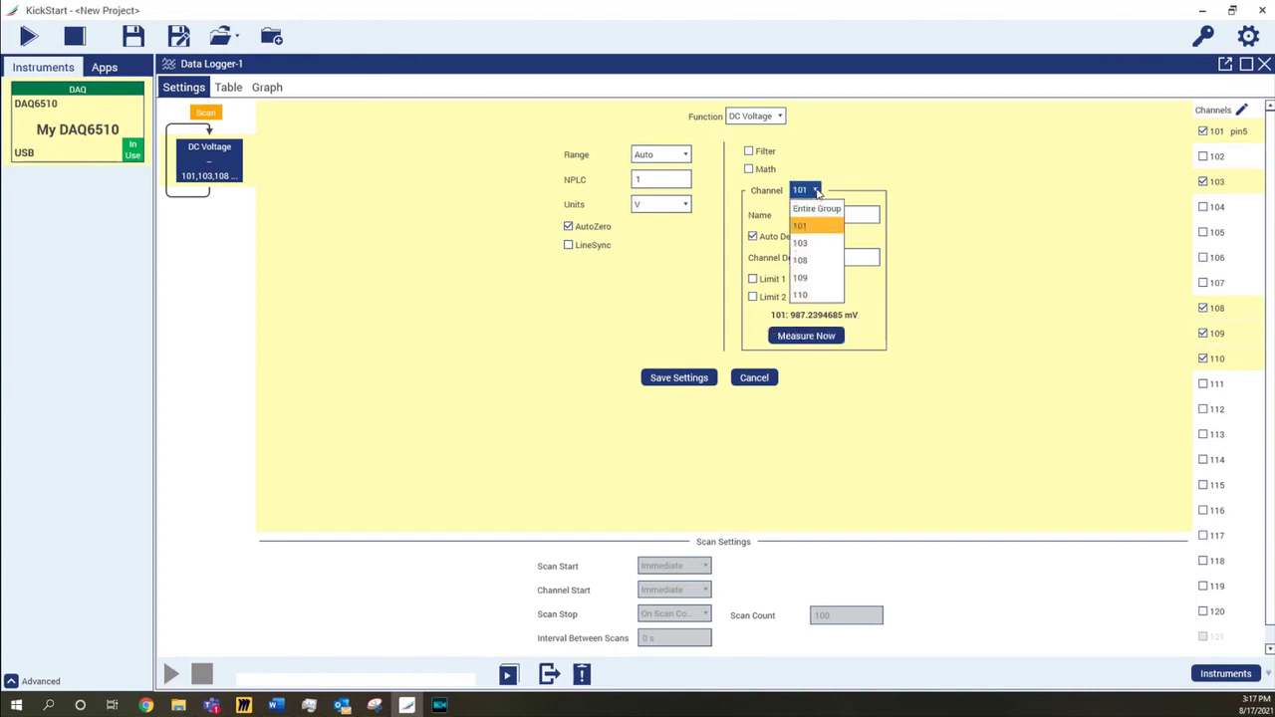
left_click(815, 190)
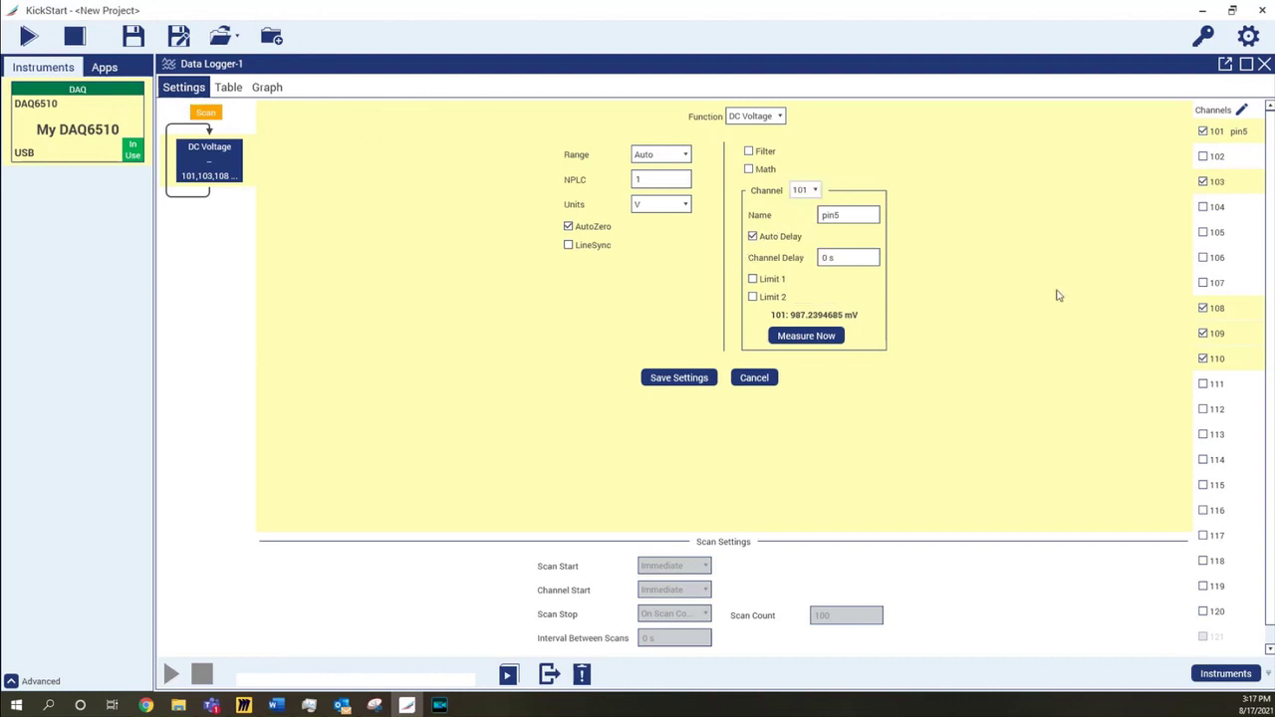
Add channel 102 to the DC Voltage group and save the group's settings
left_click(1203, 157)
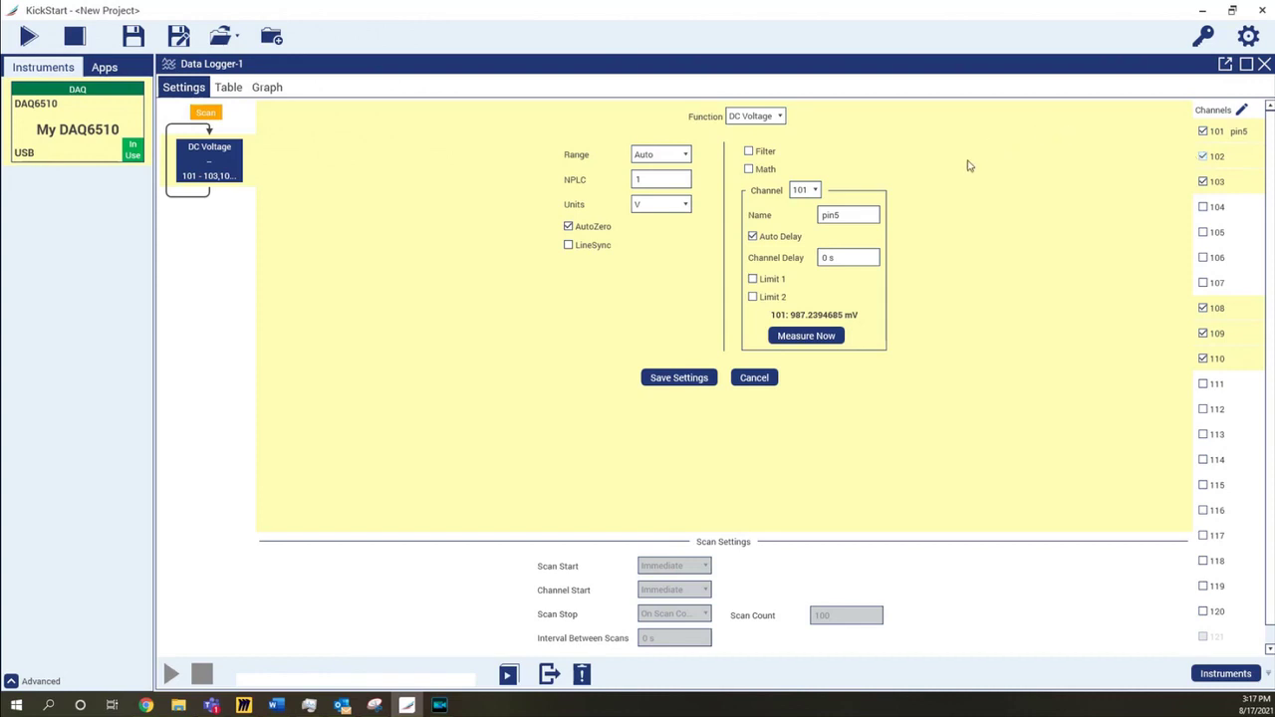
left_click(701, 378)
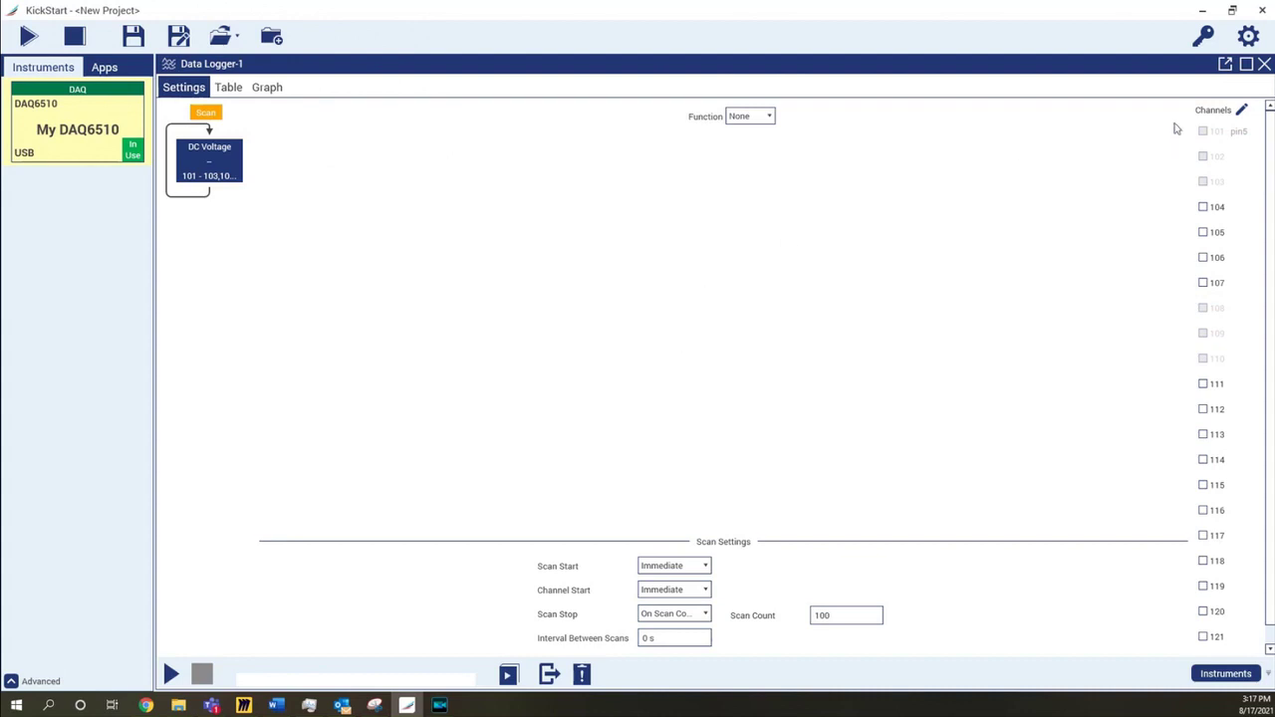
scroll(1206, 135, "down", 1)
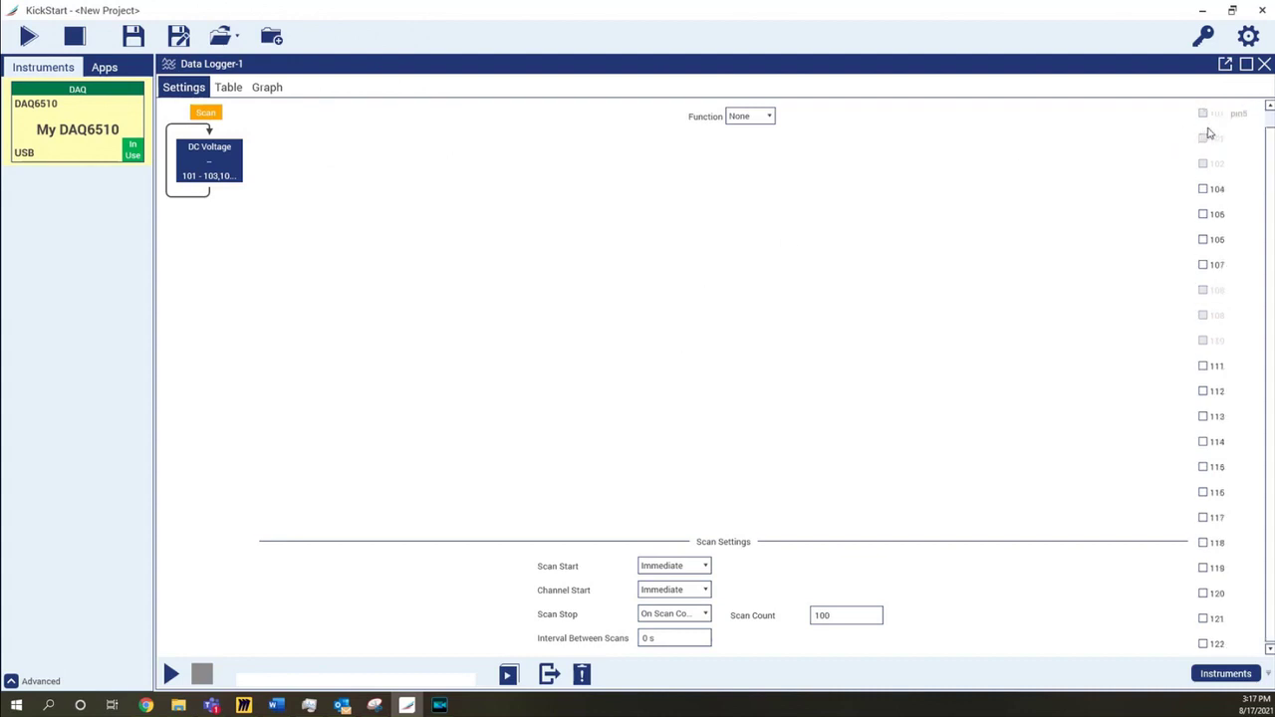
scroll(1272, 278, "up", 1)
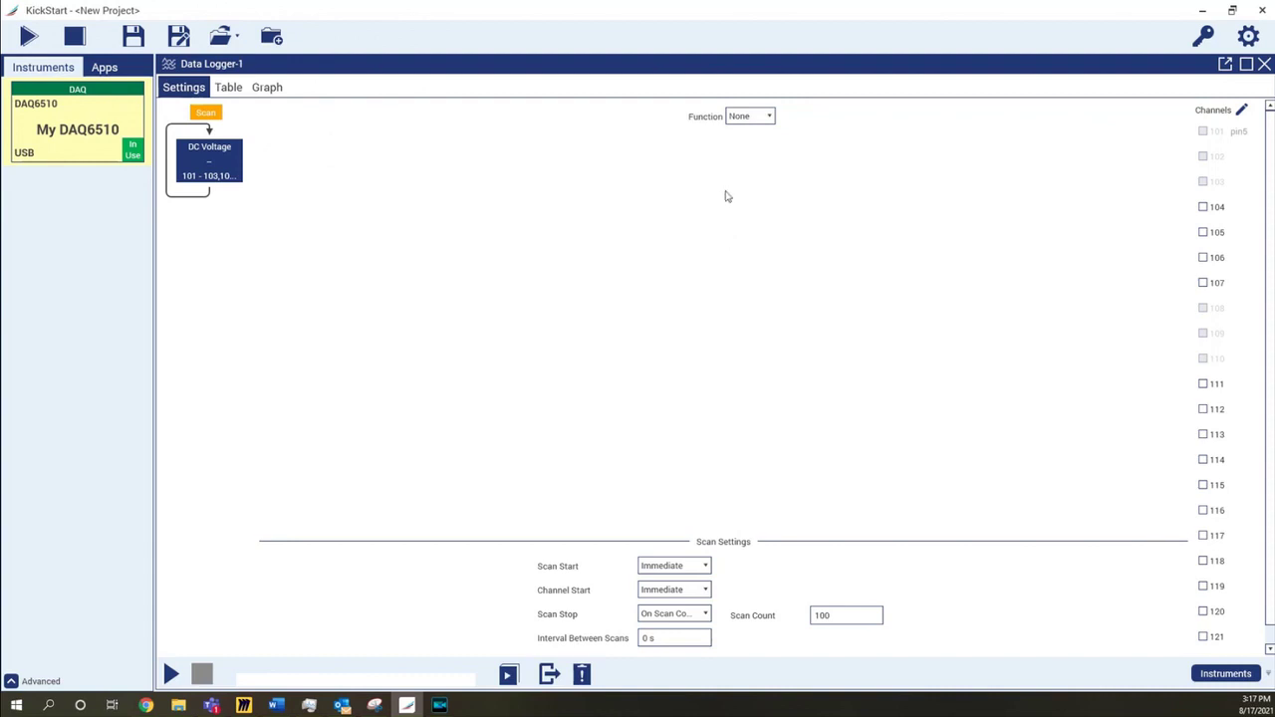
Create a DC Current group with channels 121 and 122 and save its settings
left_click(768, 118)
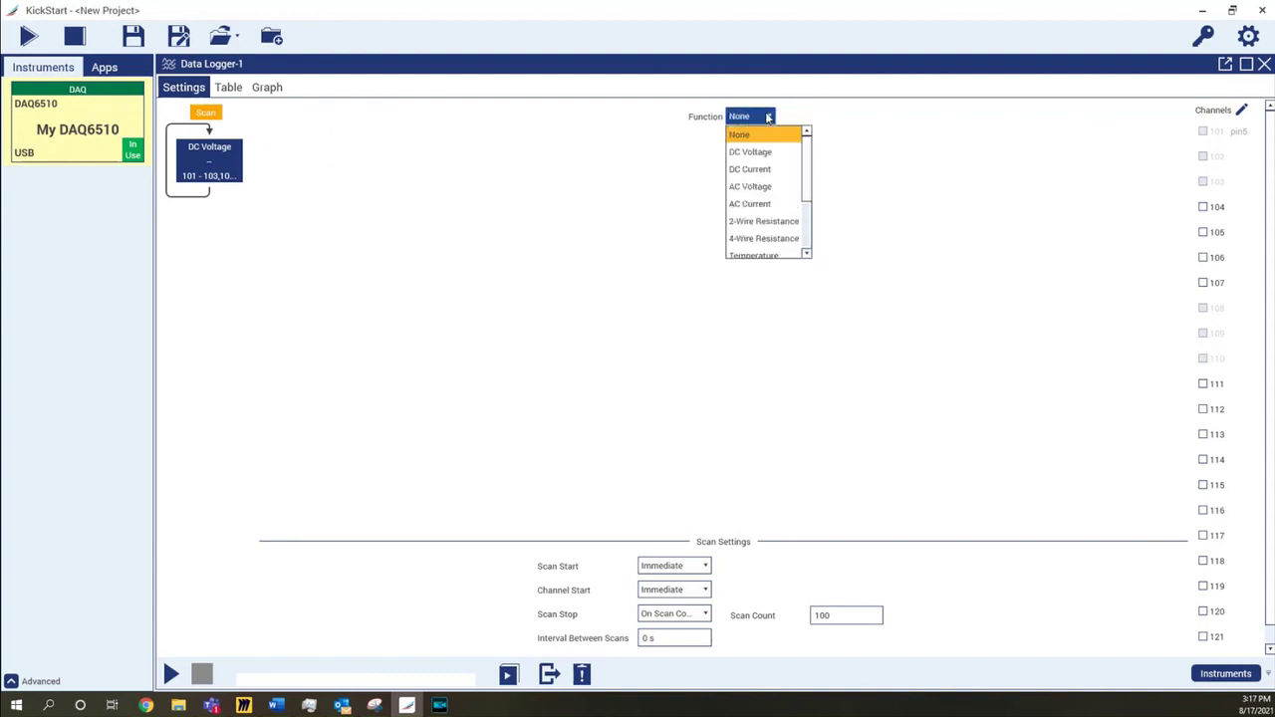
left_click(768, 171)
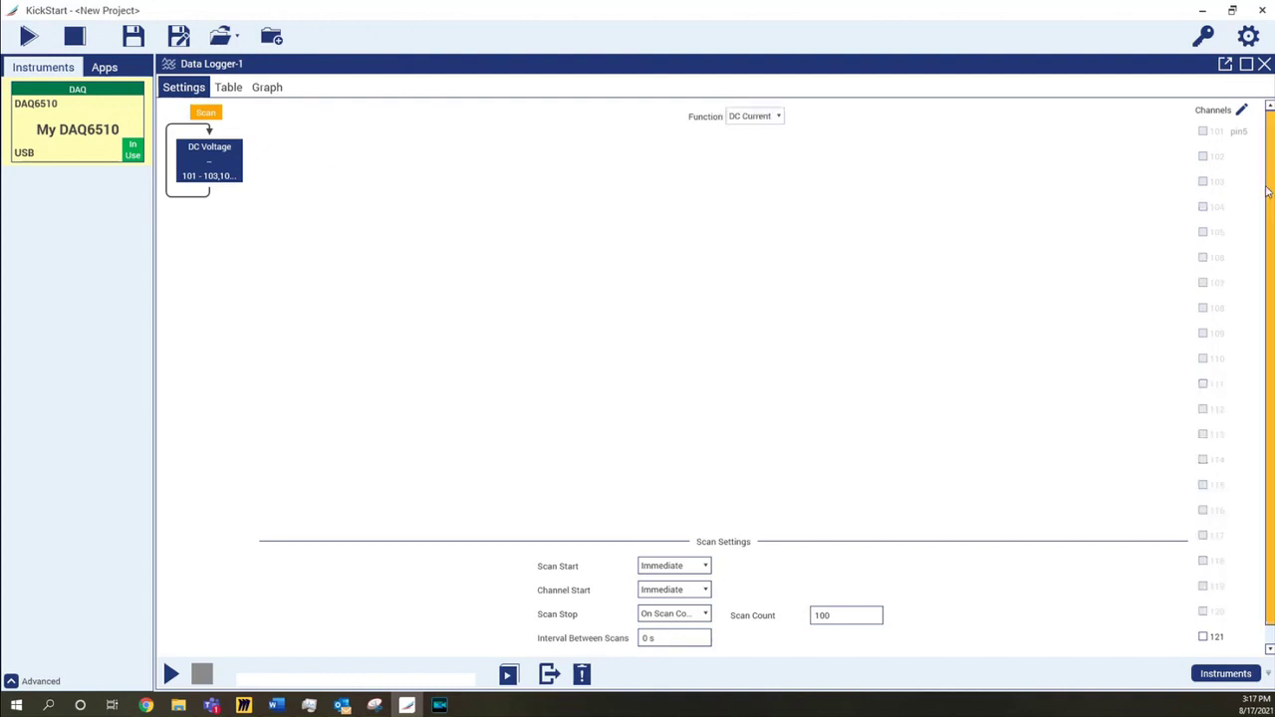
scroll(1269, 189, "down", 1)
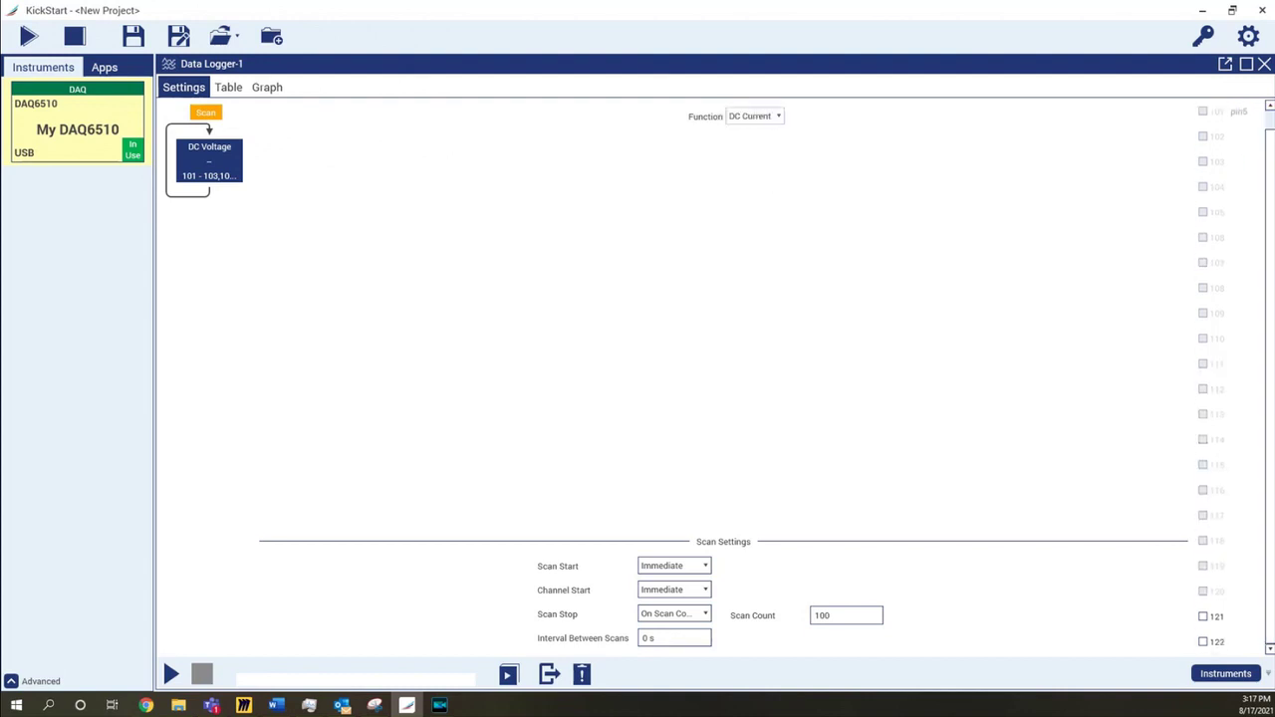
left_click(1202, 616)
left_click(1202, 640)
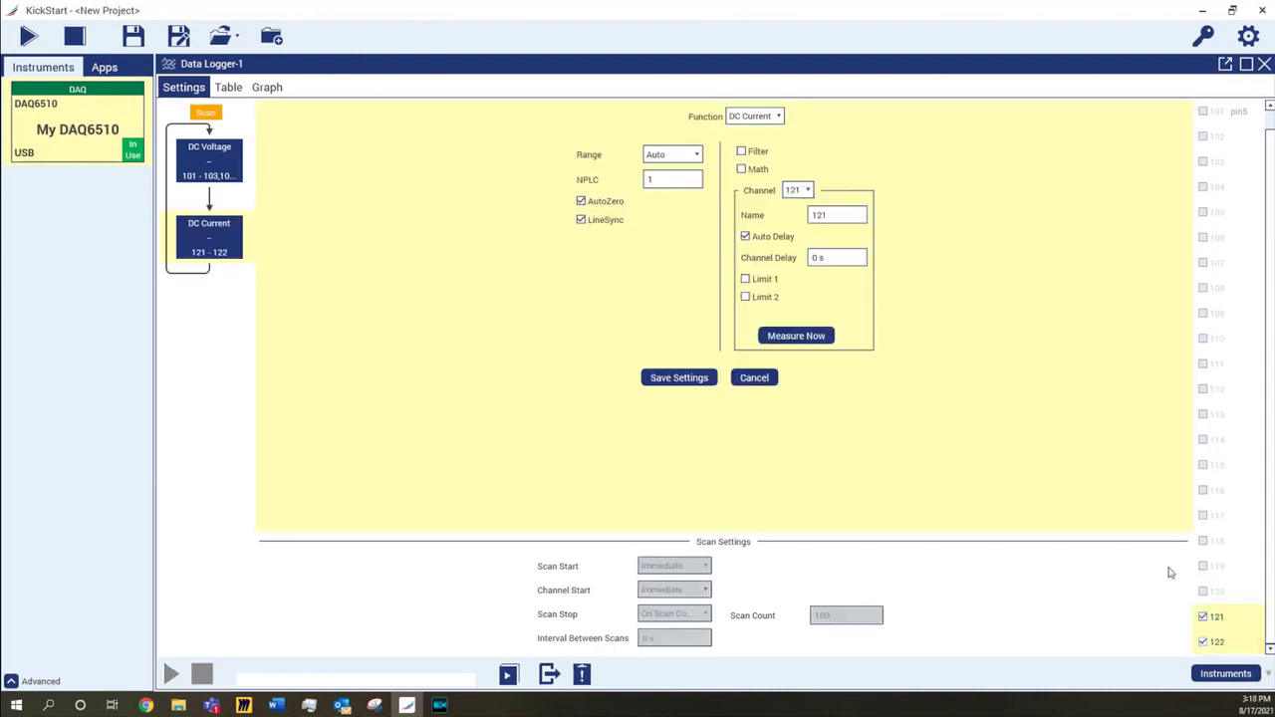
left_click(692, 379)
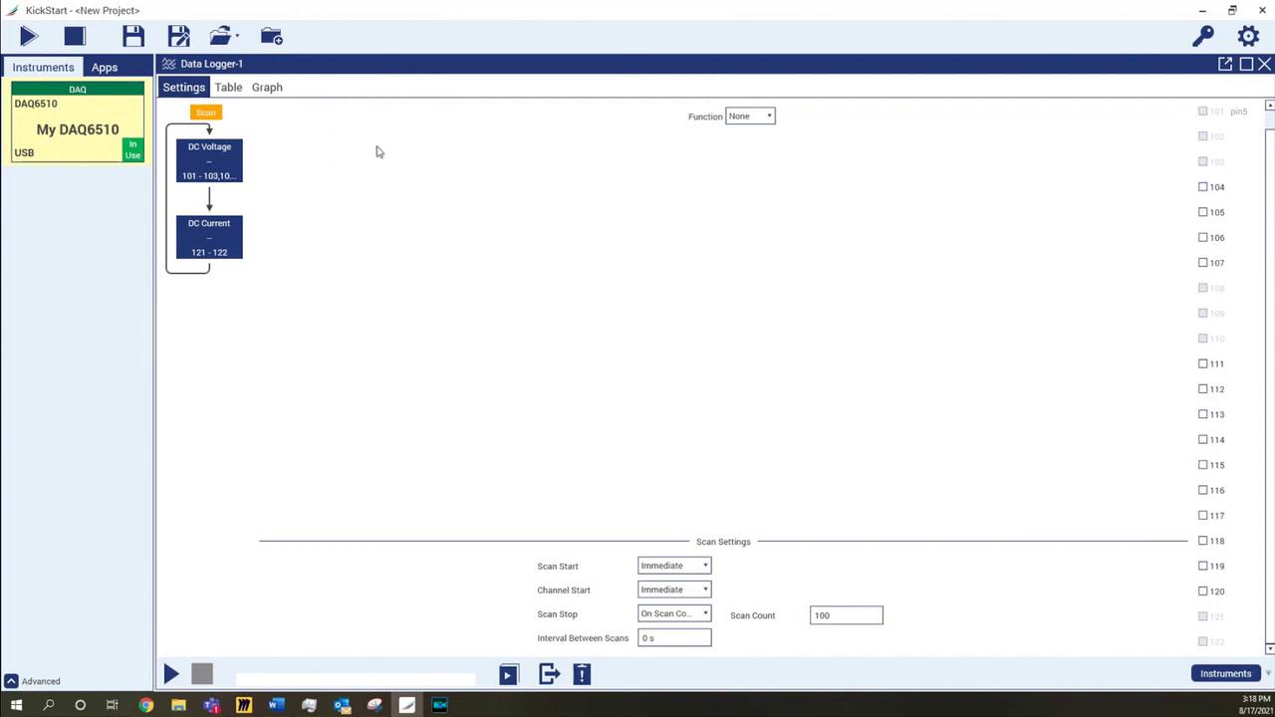
Remove channel 102 from the DC Voltage group and save the group's settings
left_click(226, 159)
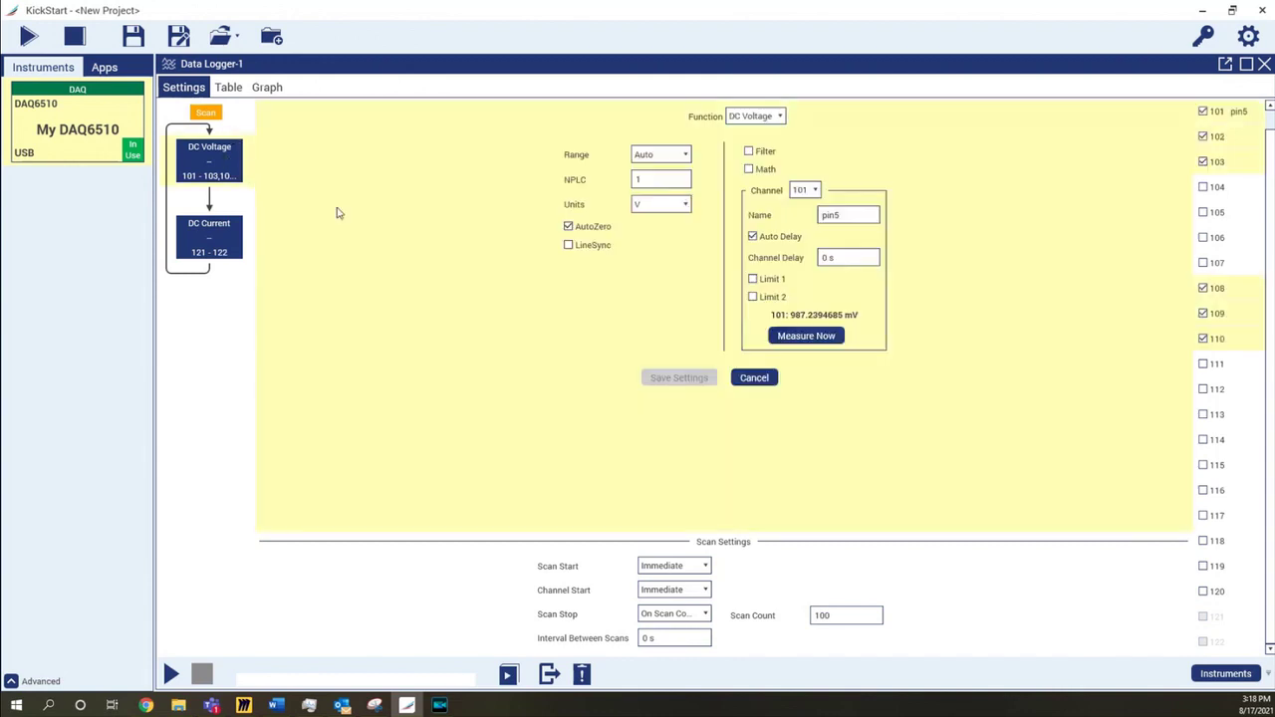
left_click(1203, 137)
left_click(658, 379)
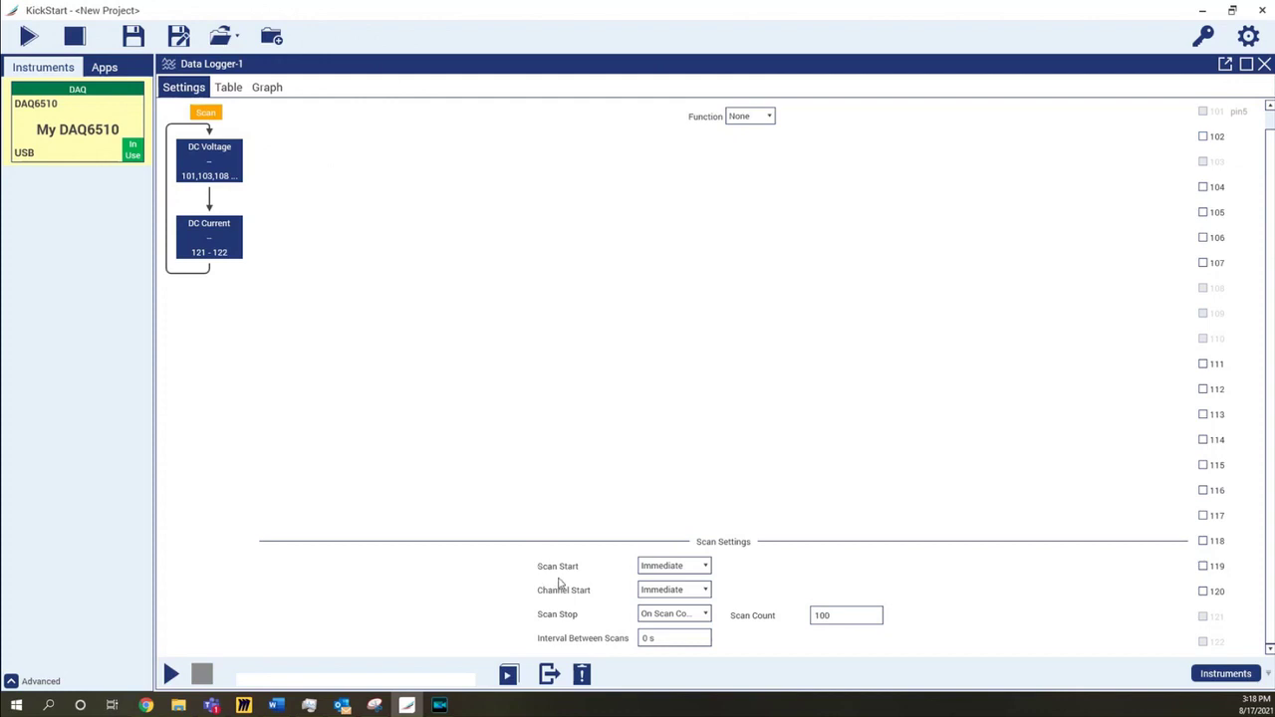
Review the start options for the scan and for the channels, choosing Immediate for the scan start
left_click(649, 568)
left_click(704, 567)
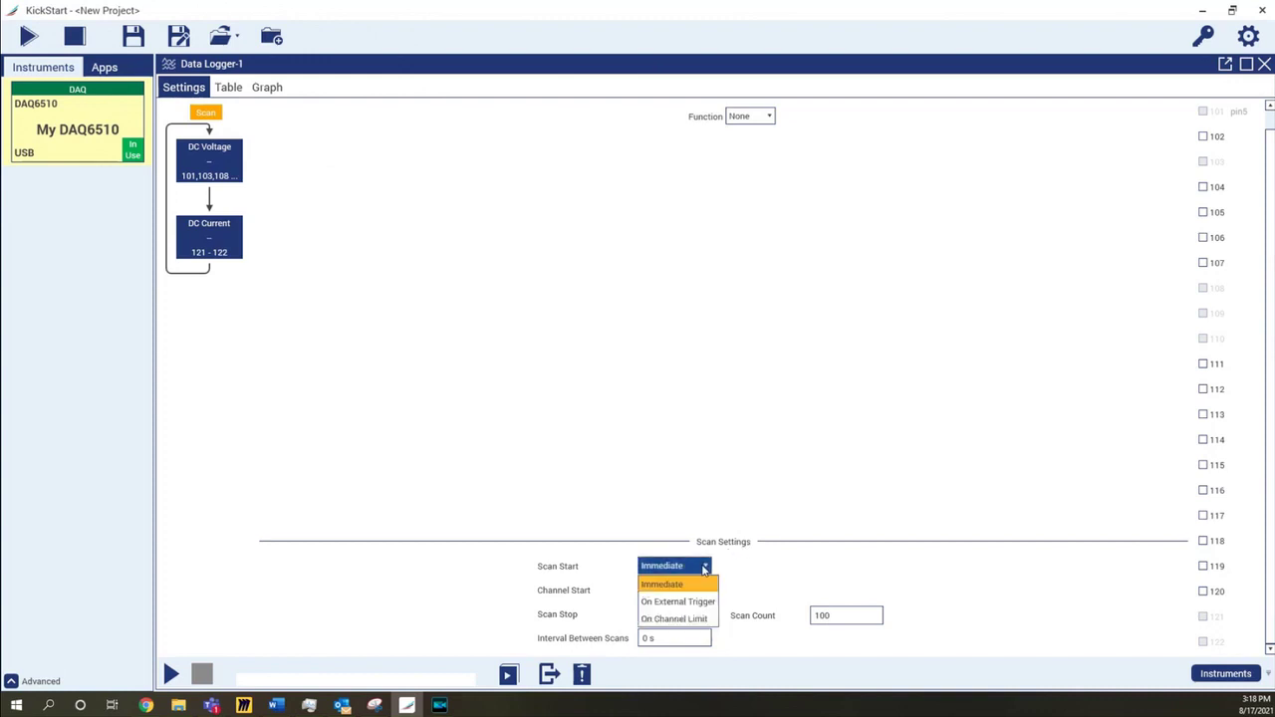
left_click(703, 585)
left_click(705, 590)
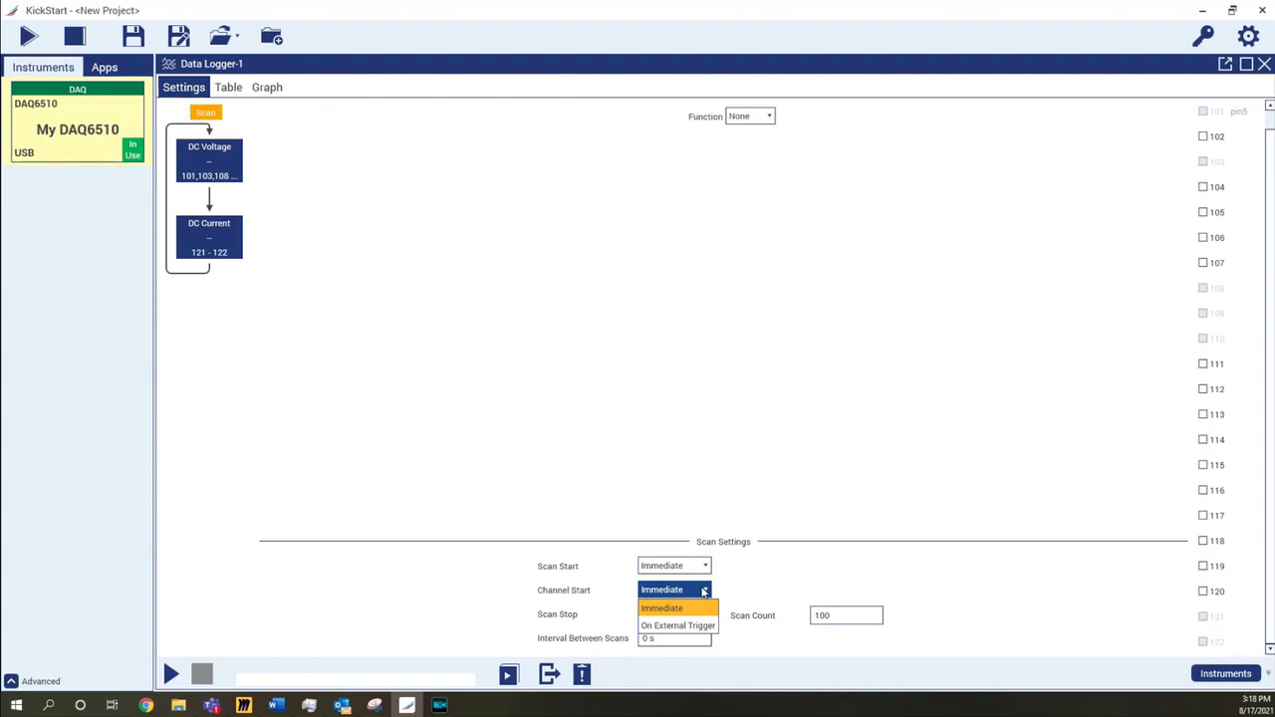
left_click(704, 590)
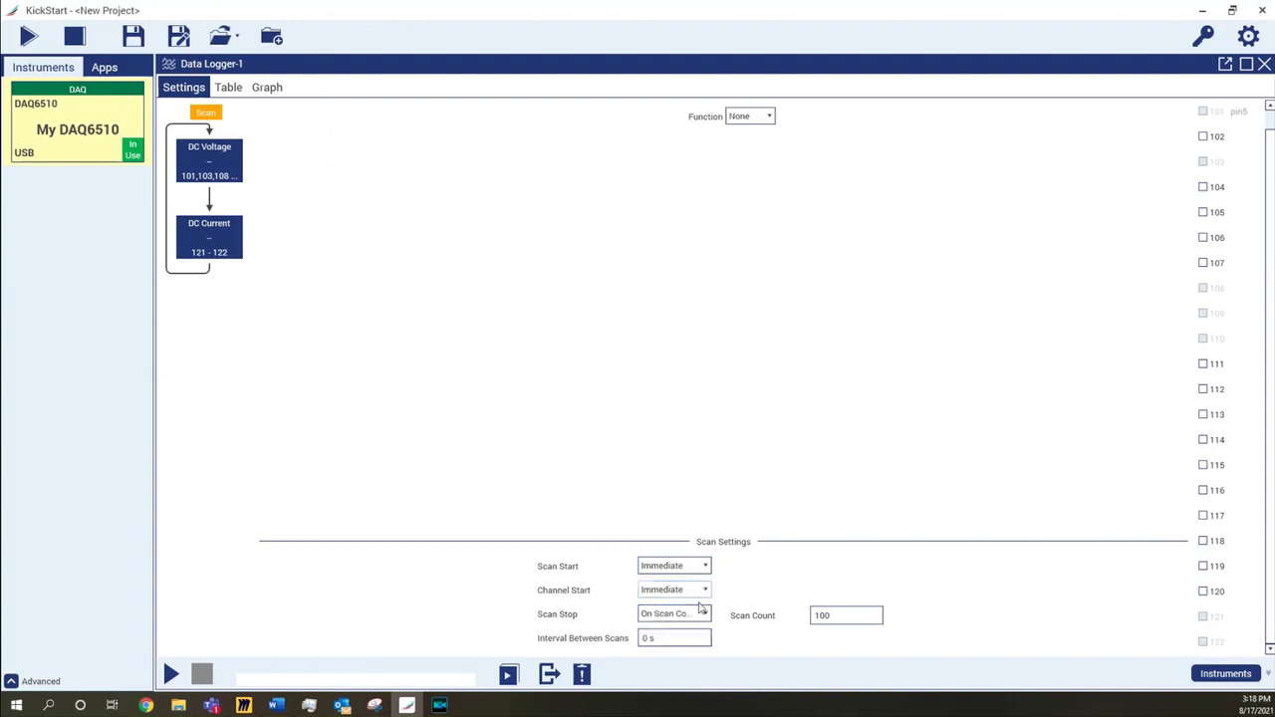
Set the scan stop condition to None and the interval between scans to 1 s
left_click(702, 614)
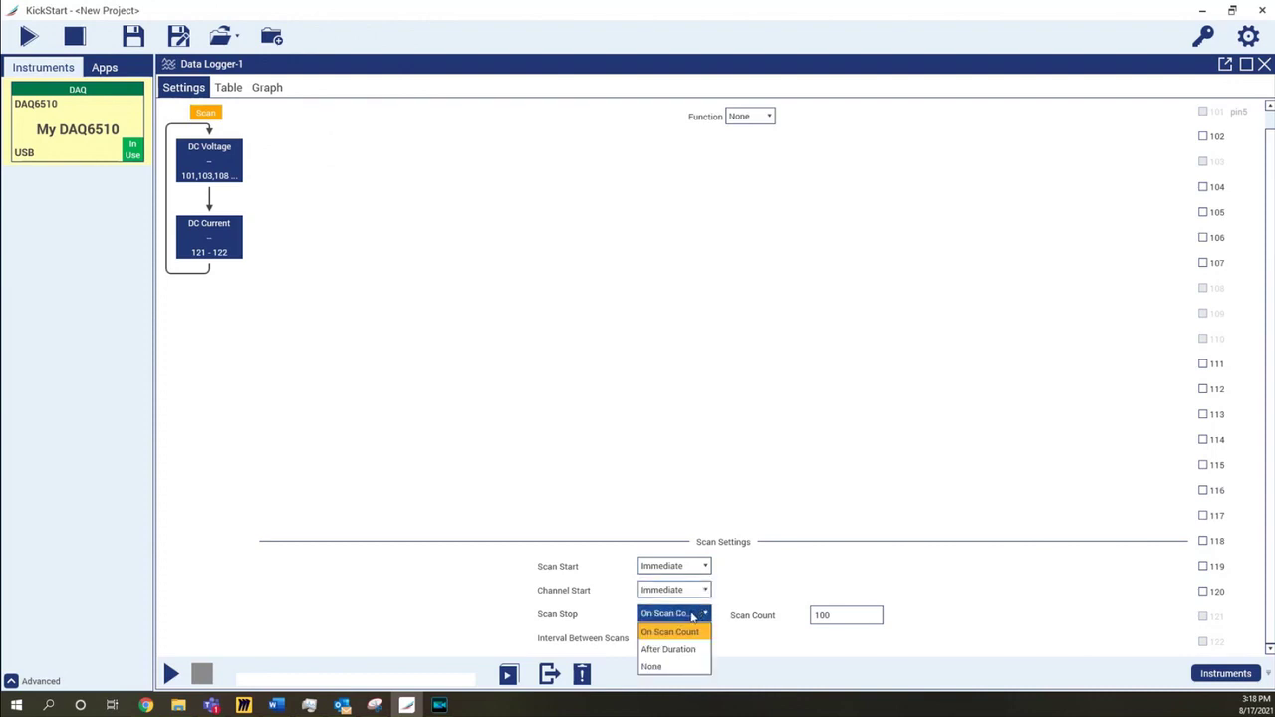
left_click(680, 668)
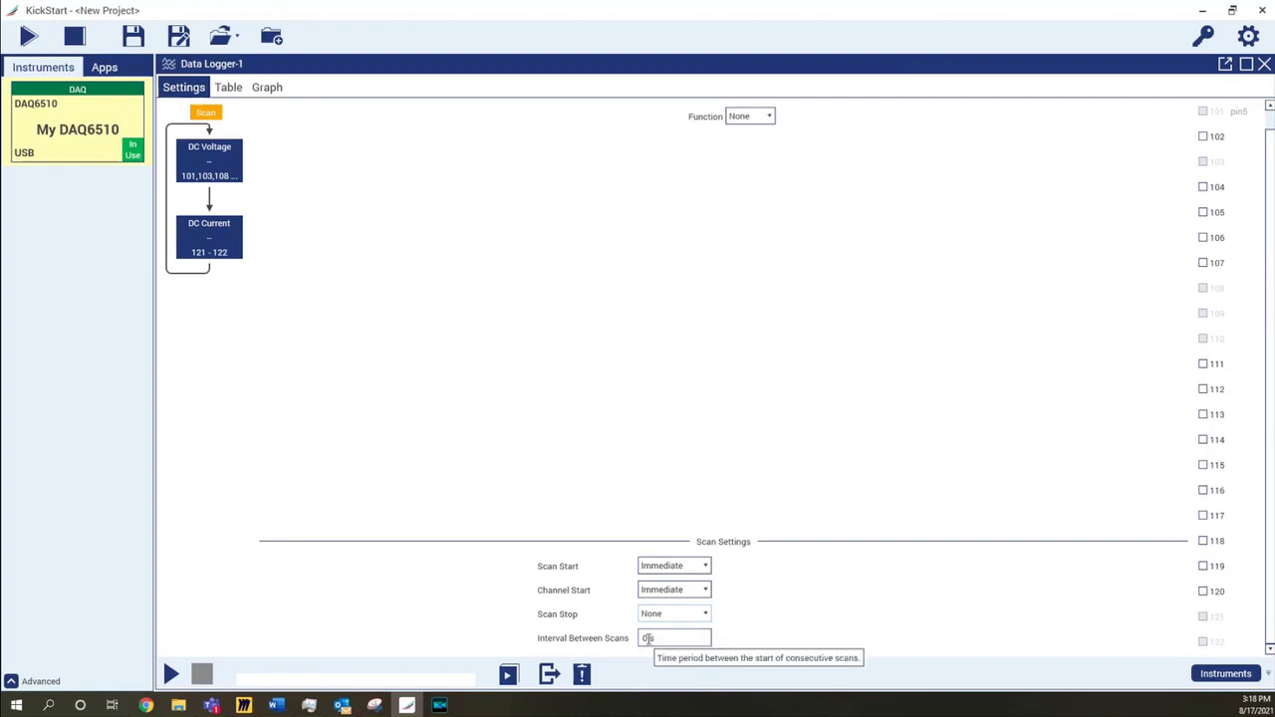
left_click_drag(652, 639, 626, 647)
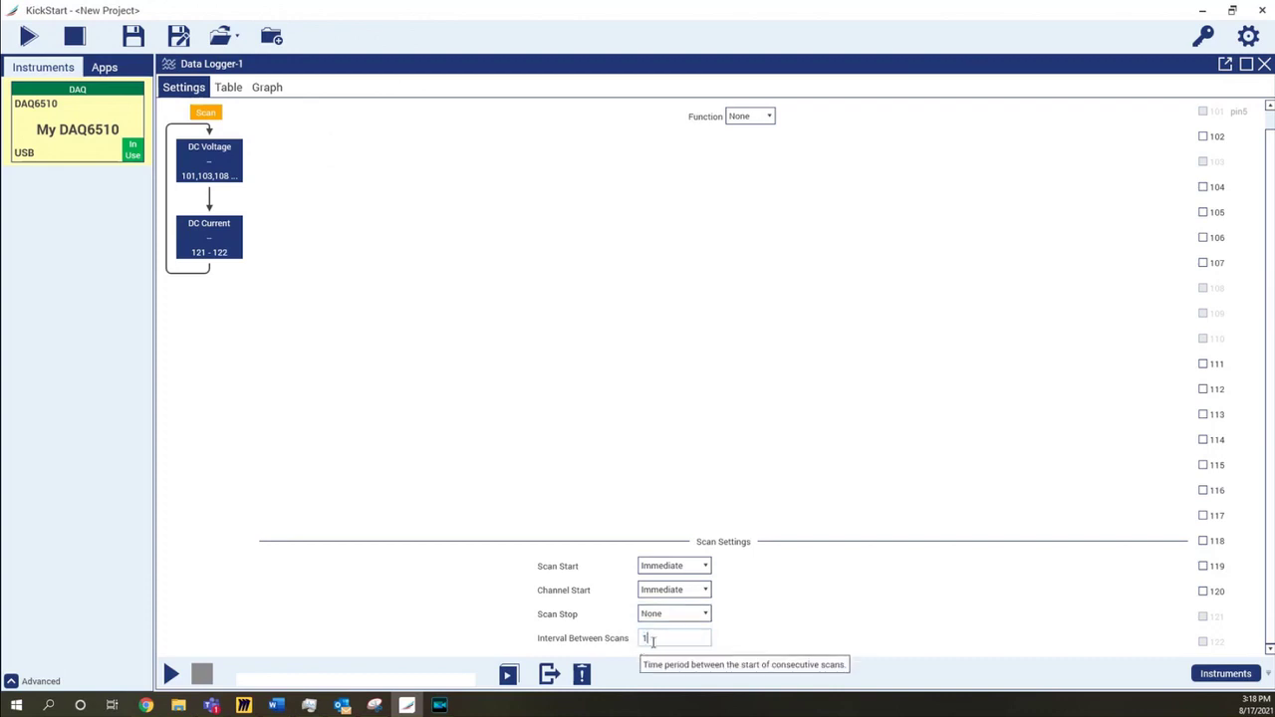
type("1")
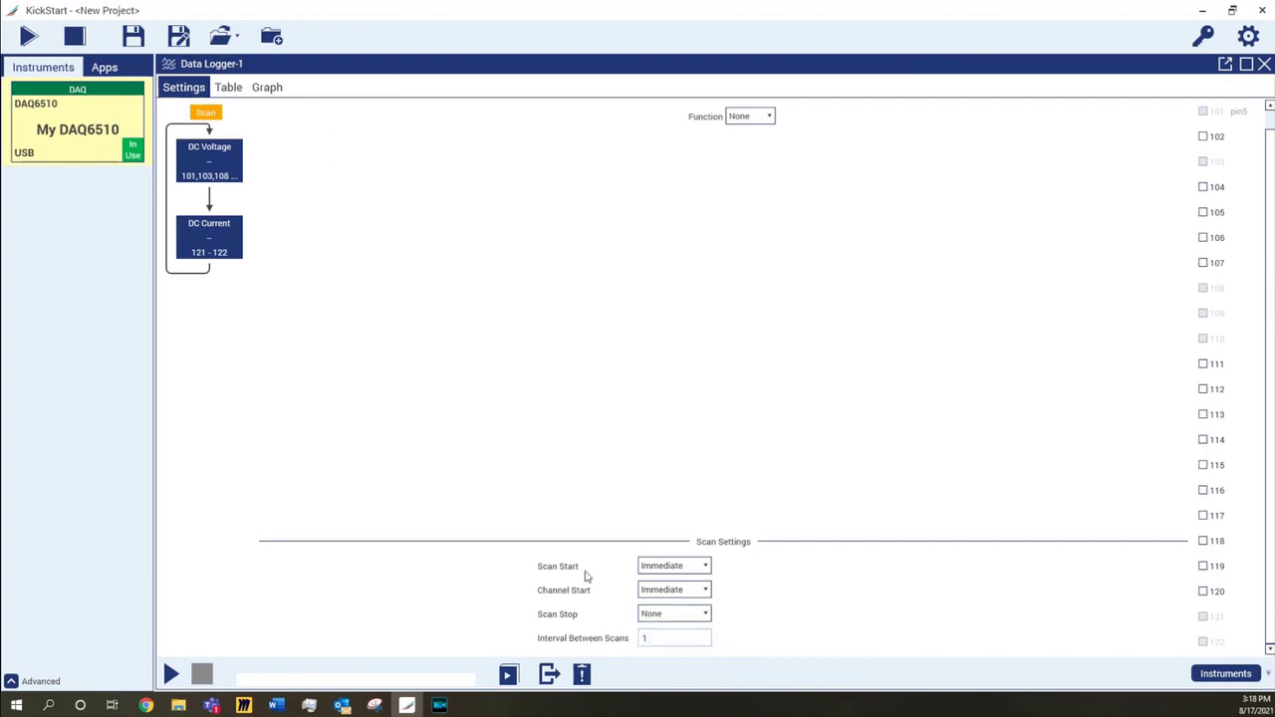
Run the continuous scan, viewing its readings as a table and as a graph, and stop the run
left_click(170, 674)
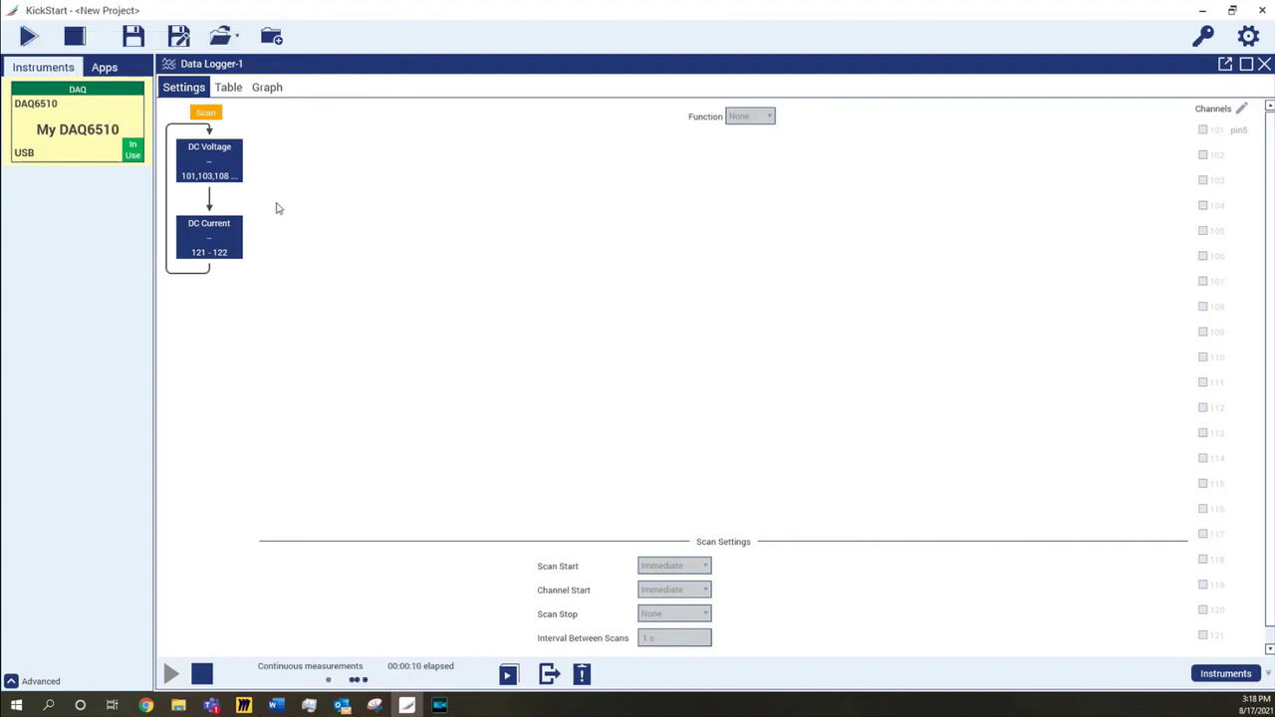
left_click(230, 88)
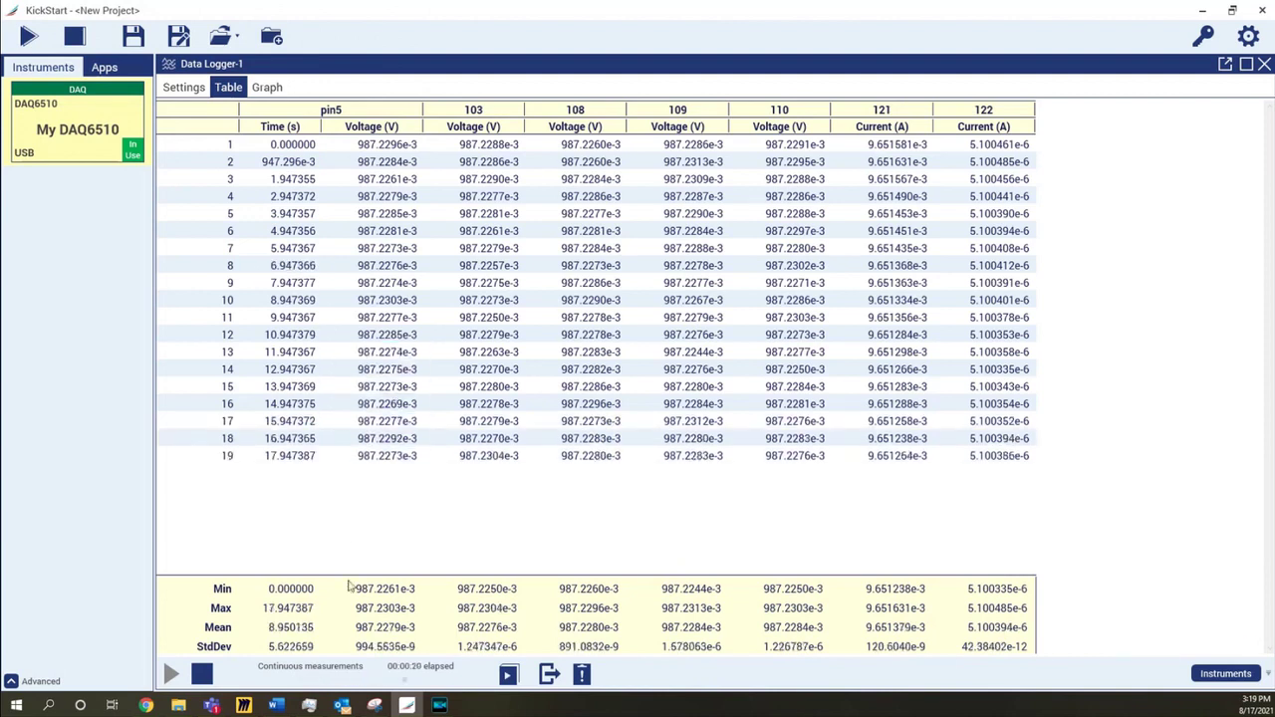
left_click(269, 88)
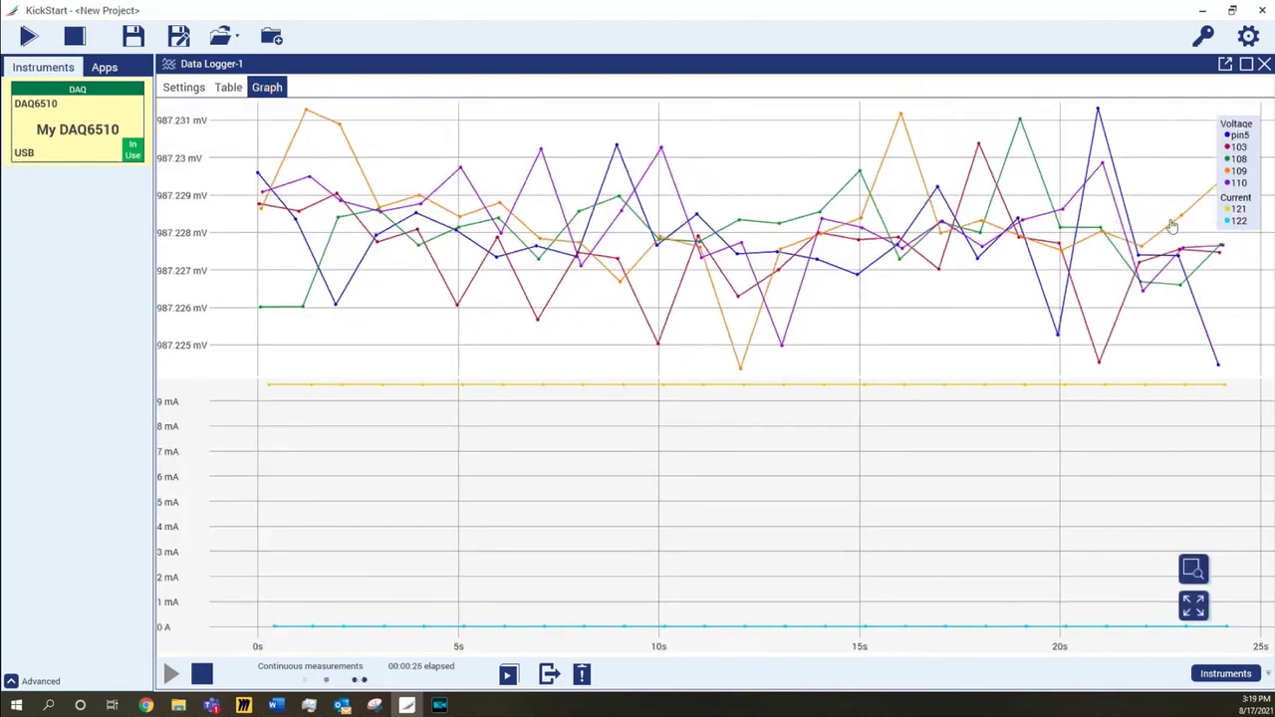
mouse_move(1224, 180)
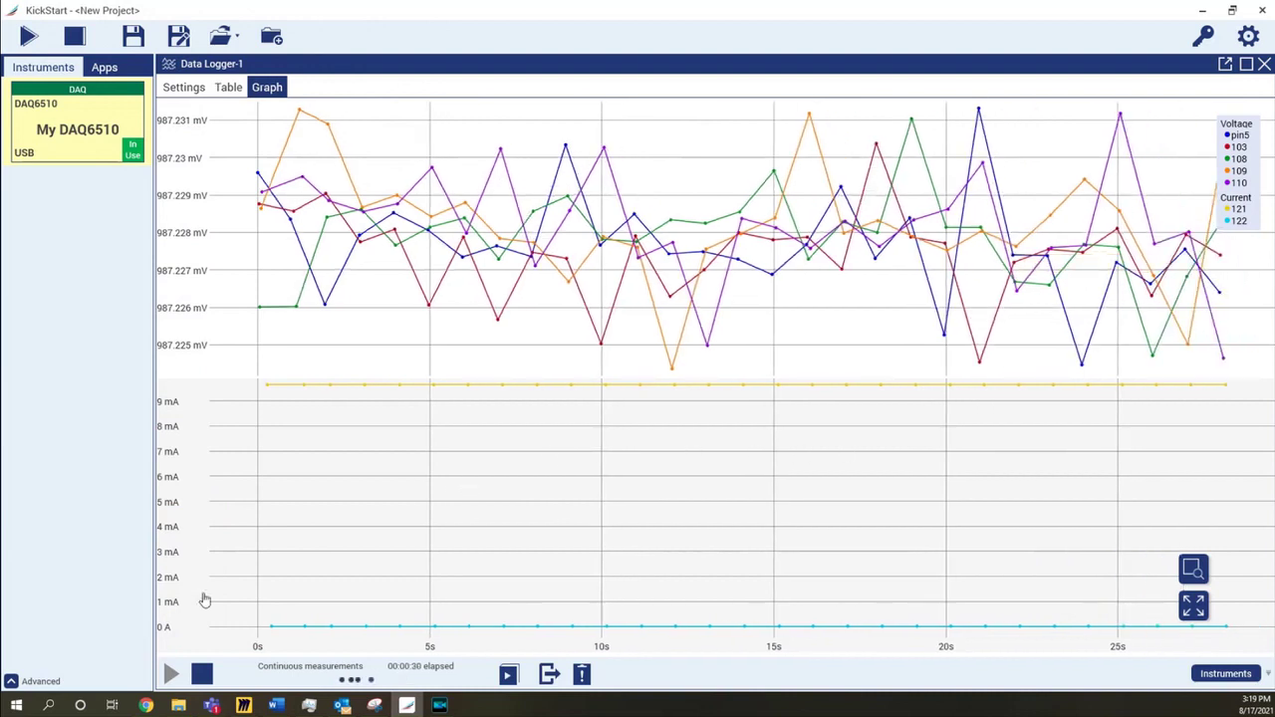
left_click(201, 677)
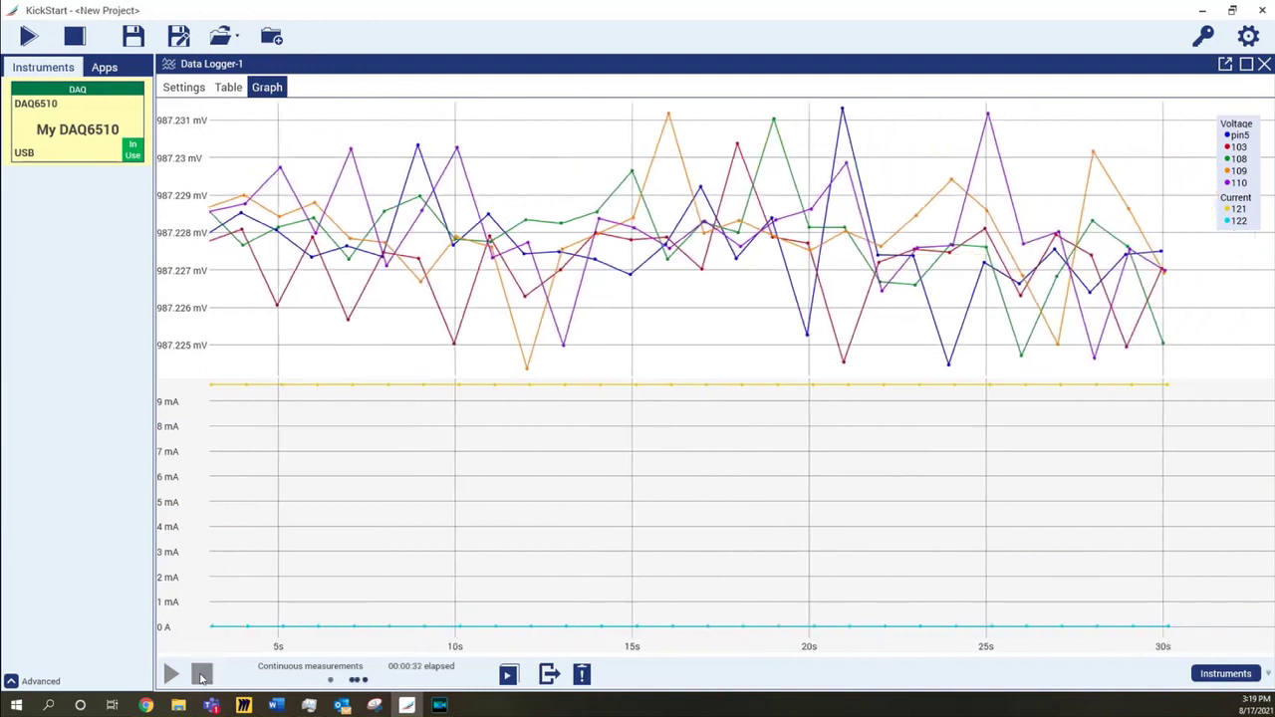
Turn on automatic export of new runs and start another run of the scan
left_click(549, 675)
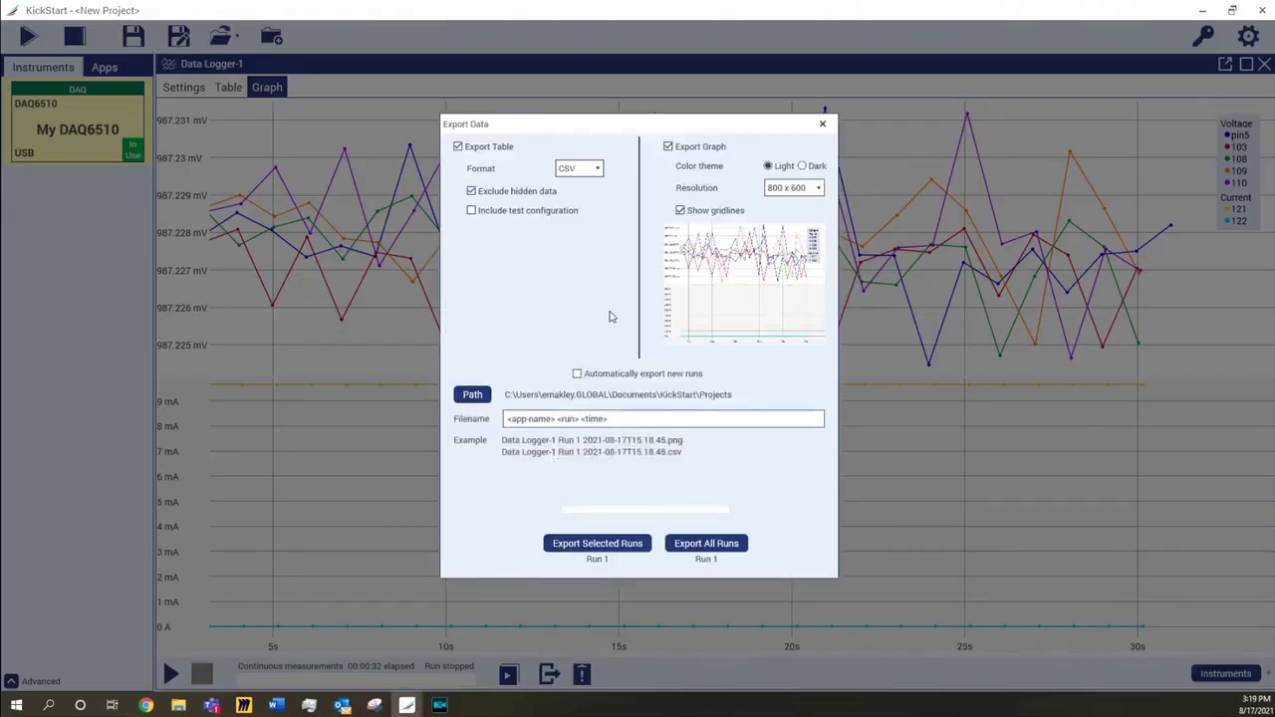
left_click(575, 374)
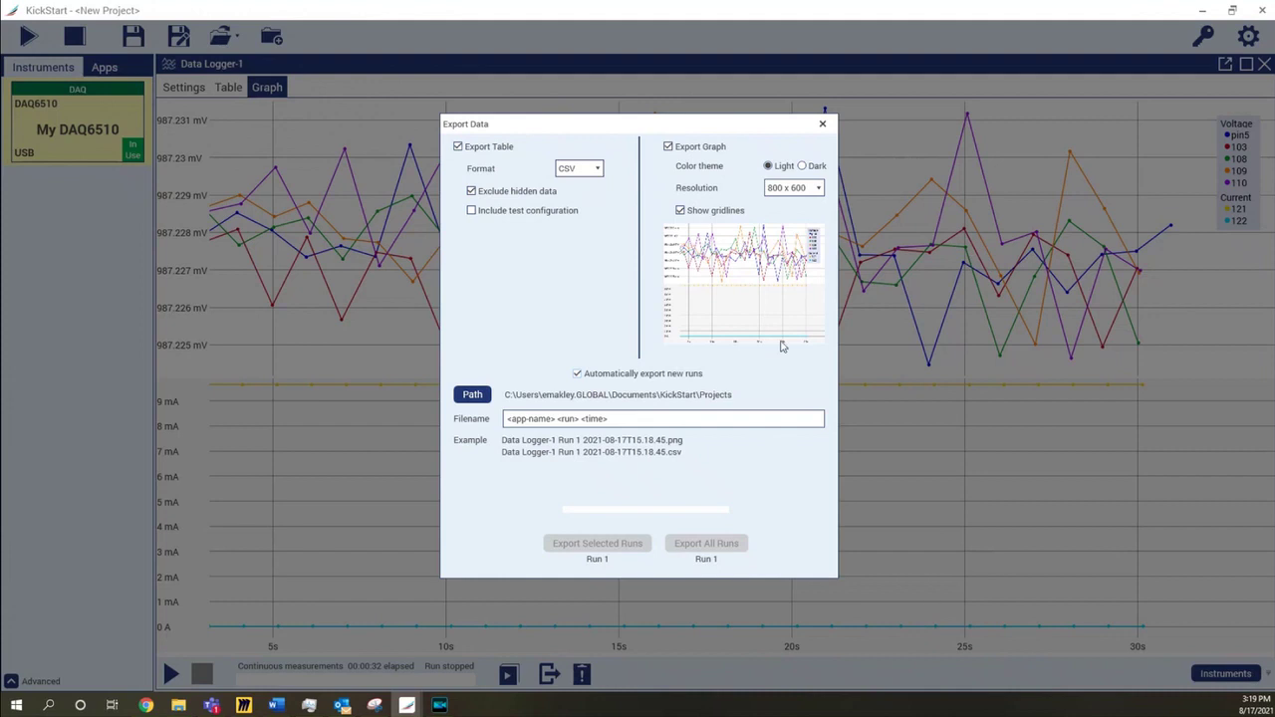
left_click(824, 126)
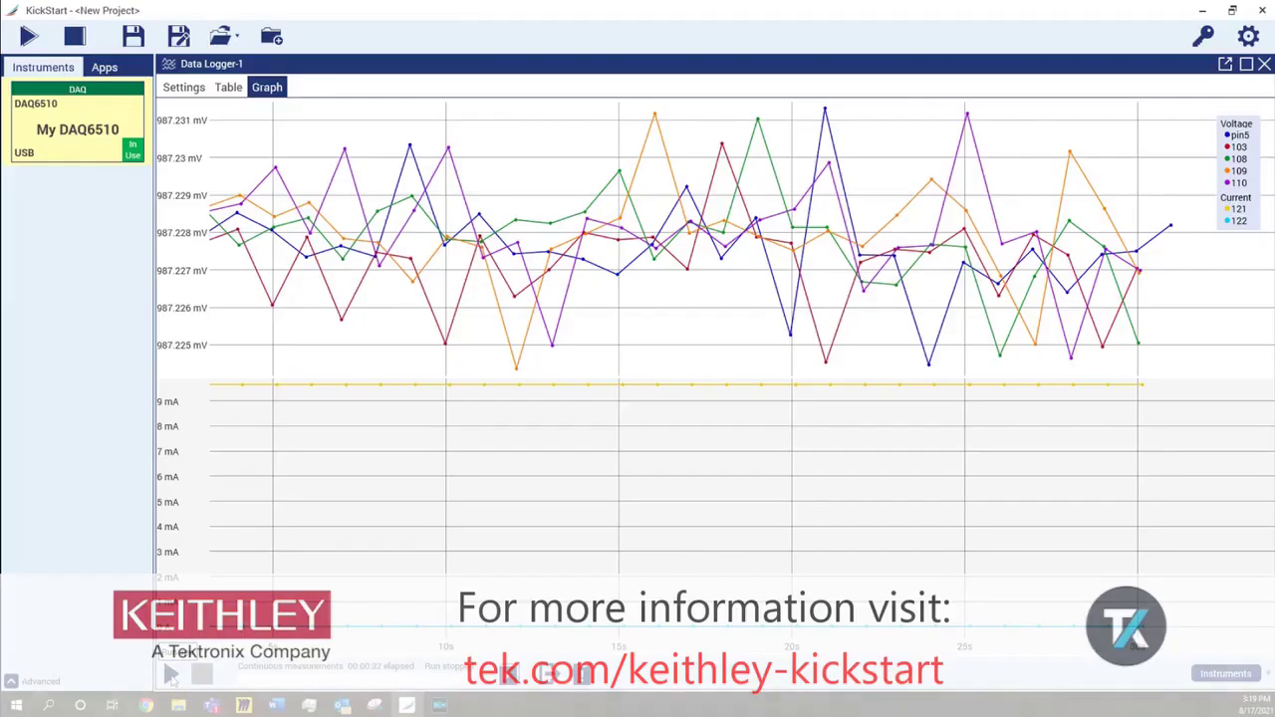
left_click(171, 673)
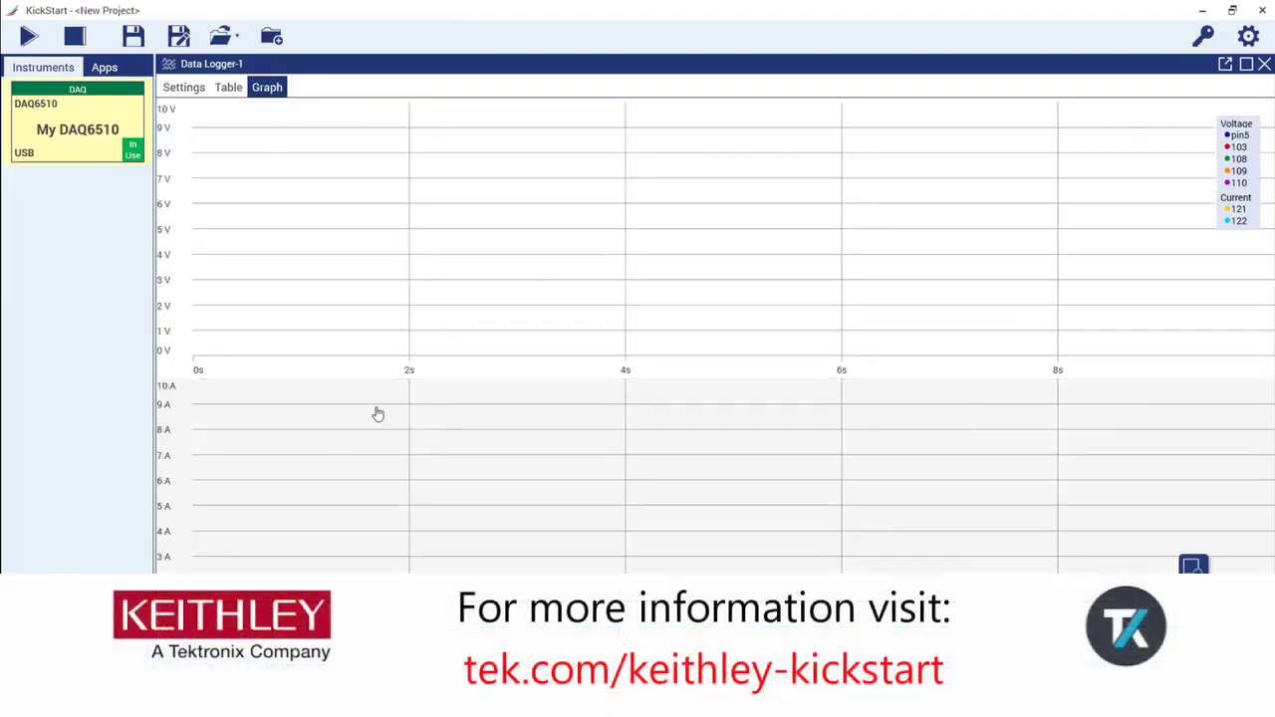